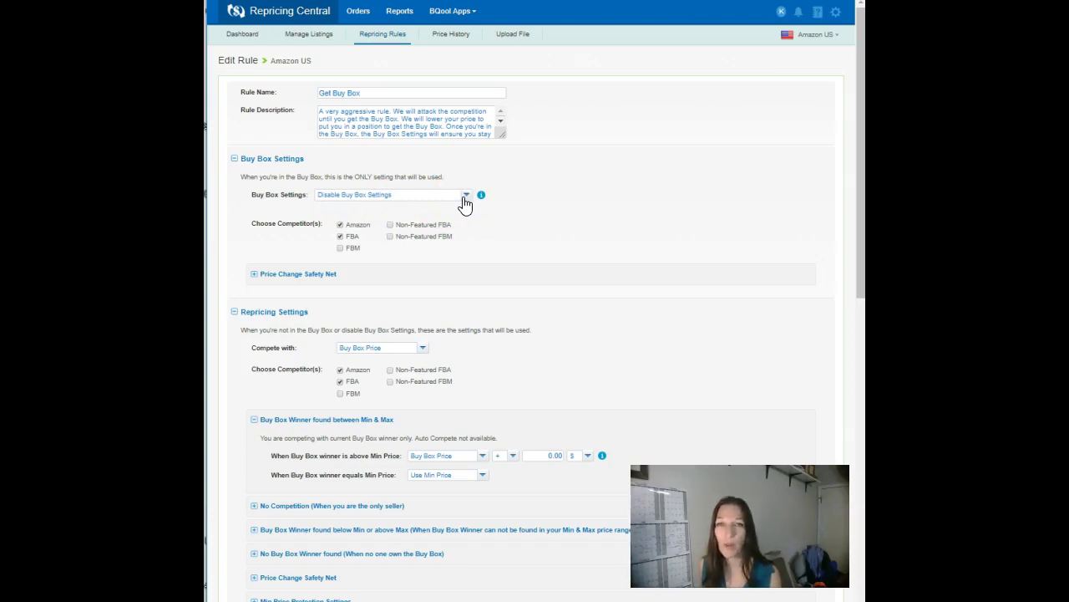
# - Set Buy Box Settings to 'Lower or Raise my Buy Box price', lowering within 0.00 $ and raising within 0.01 $
pyautogui.click(465, 197)
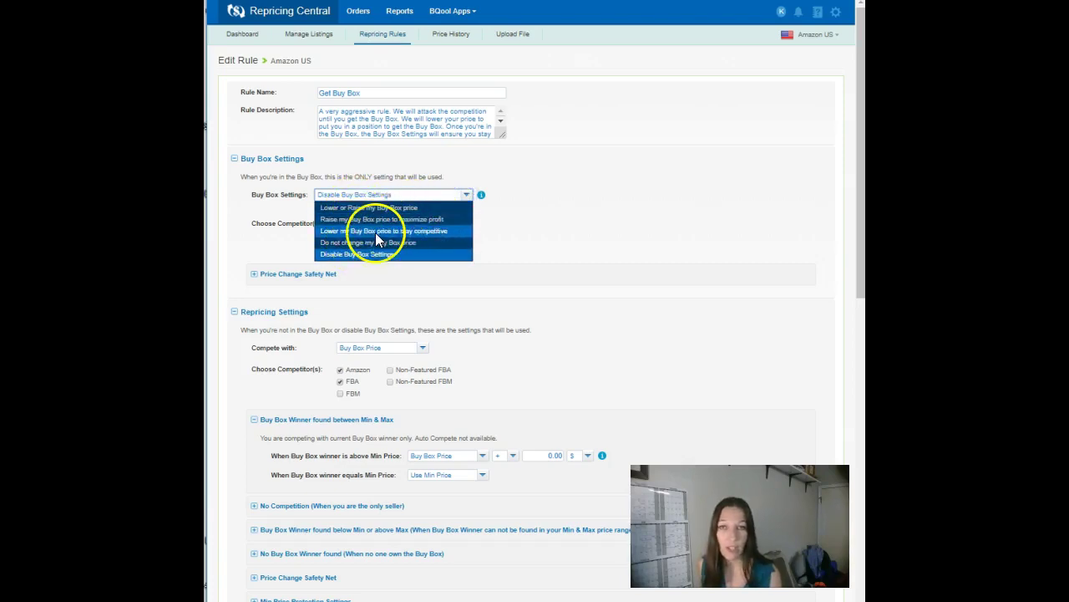
pyautogui.click(389, 210)
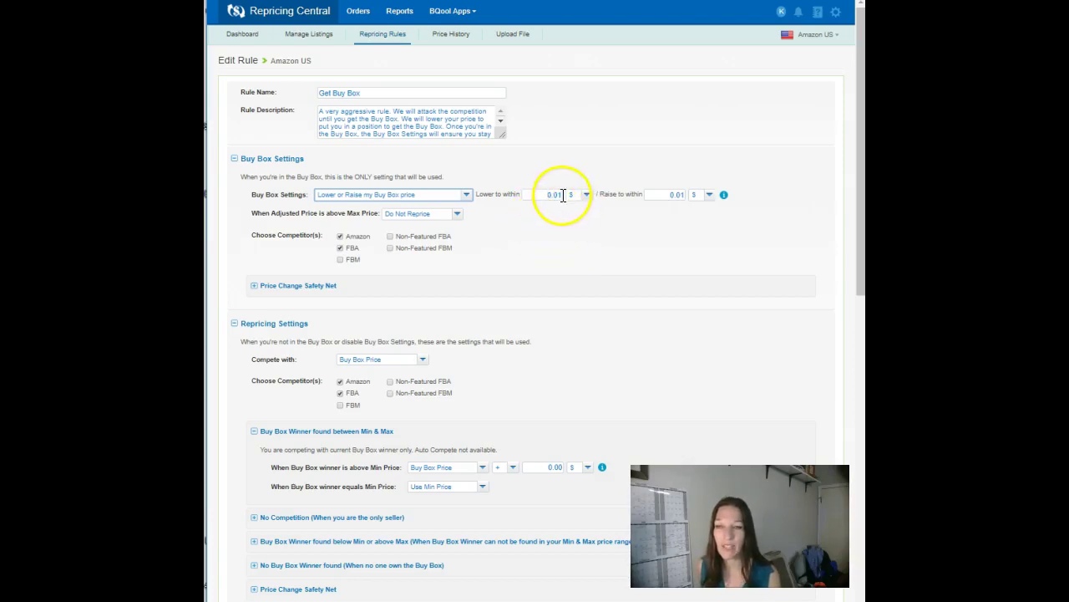
pyautogui.click(559, 195)
pyautogui.moveTo(558, 194); pyautogui.dragTo(565, 195)
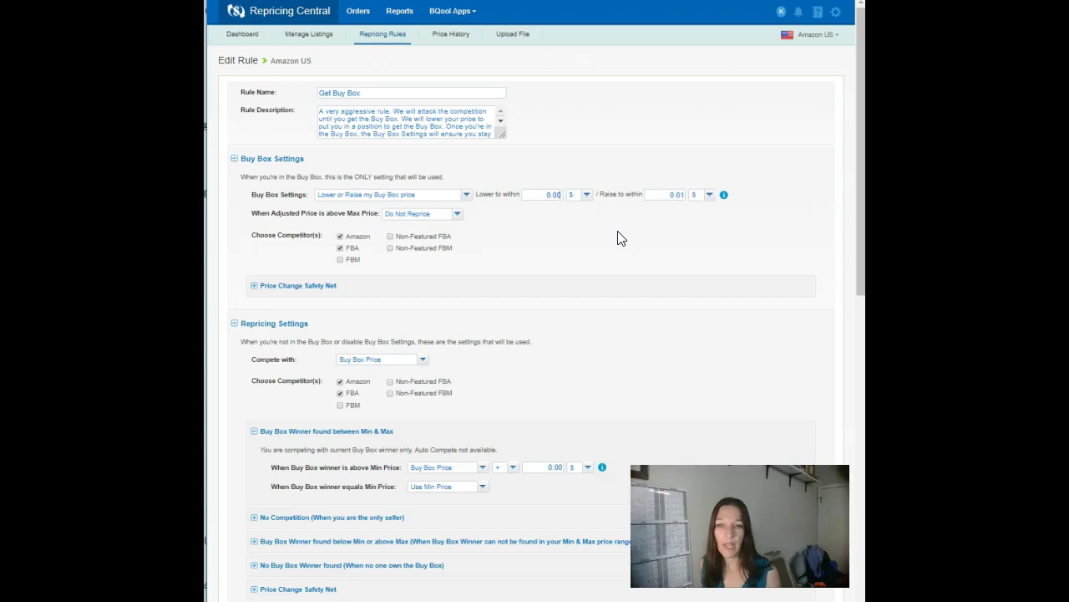
# - Check the unit choices for the raise-within amount, leaving it in dollars
pyautogui.click(678, 194)
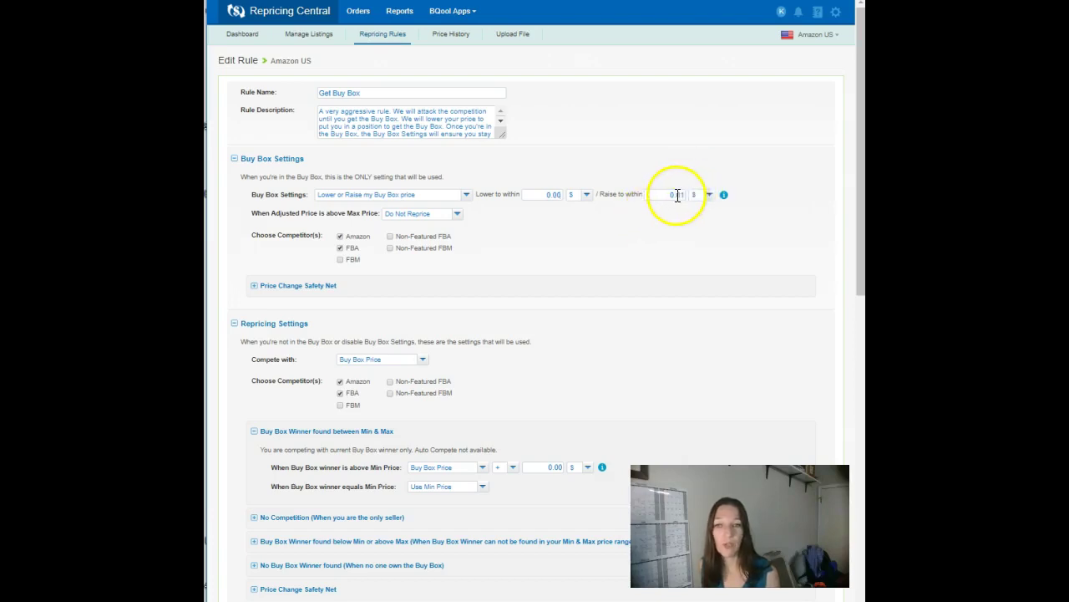
pyautogui.click(704, 193)
pyautogui.click(642, 241)
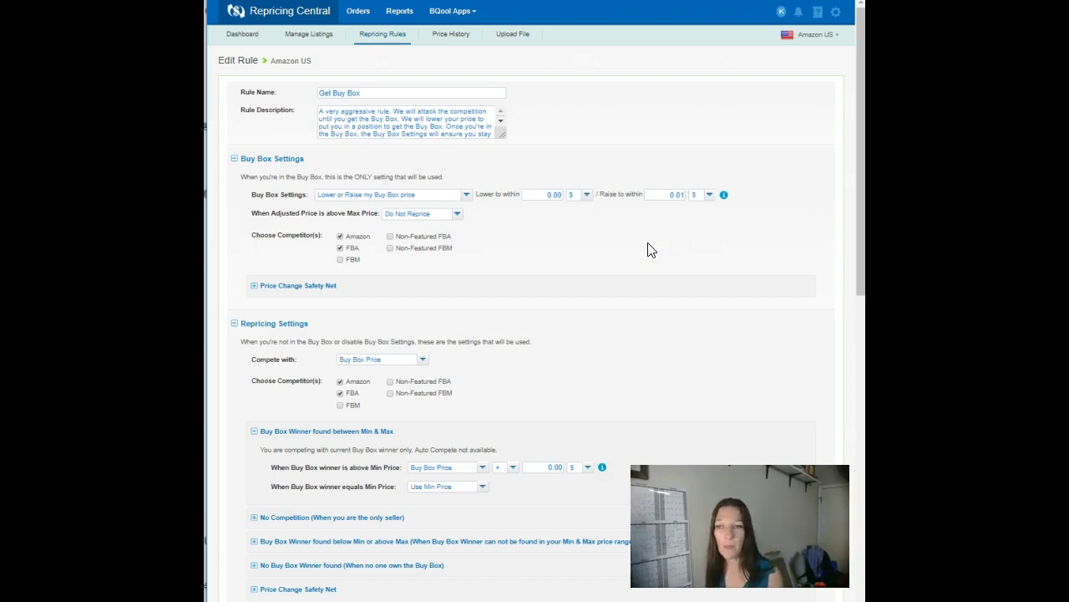
# - Try the raise-for-profit and lower-competitively behaviours, then settle on Disable Buy Box Settings
pyautogui.click(466, 195)
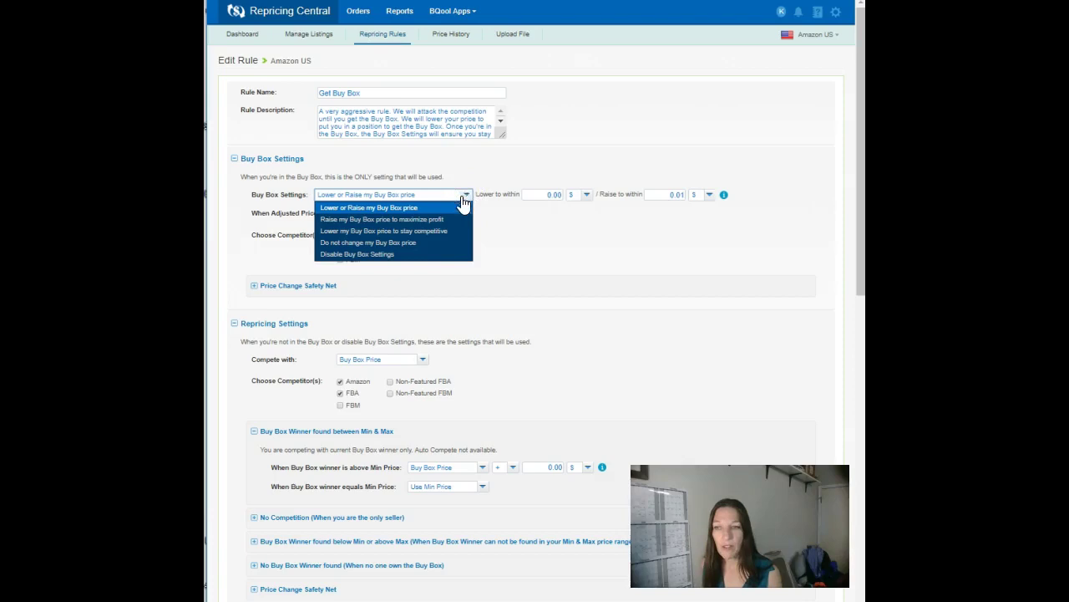
pyautogui.click(442, 218)
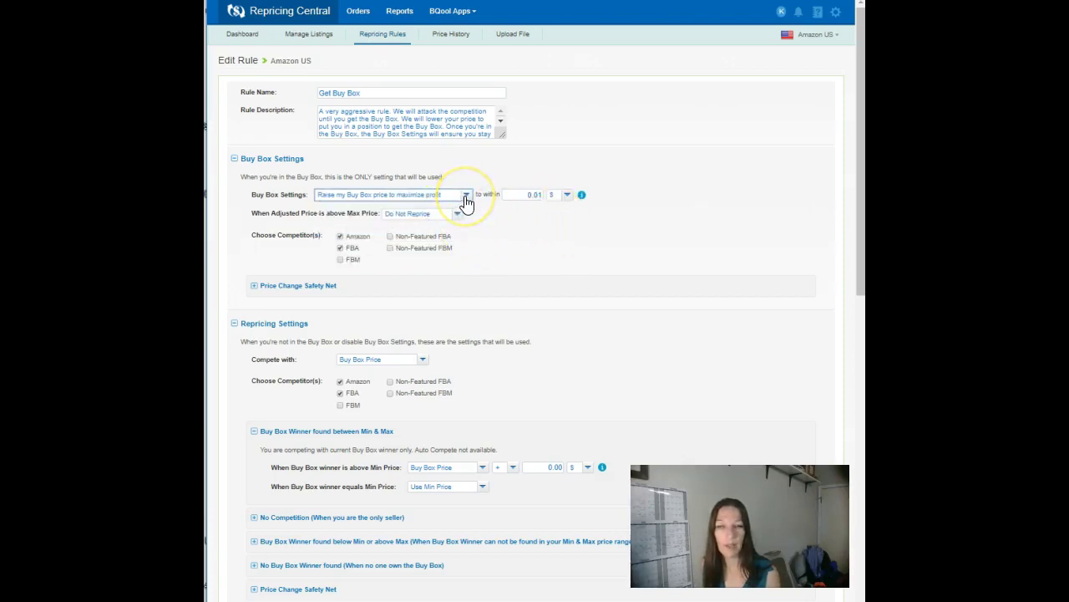
pyautogui.click(466, 198)
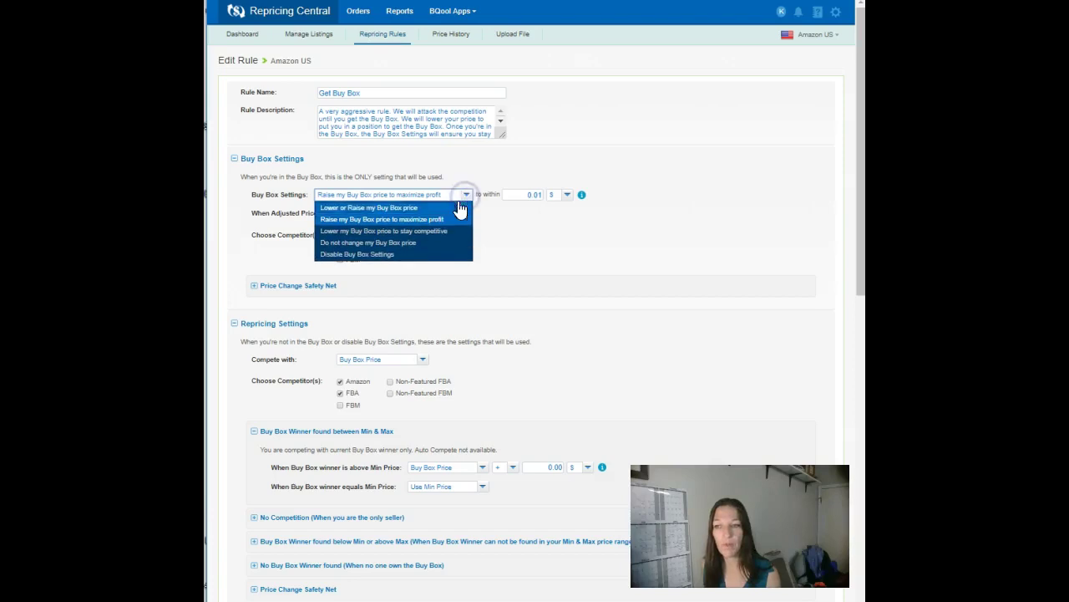
pyautogui.click(417, 230)
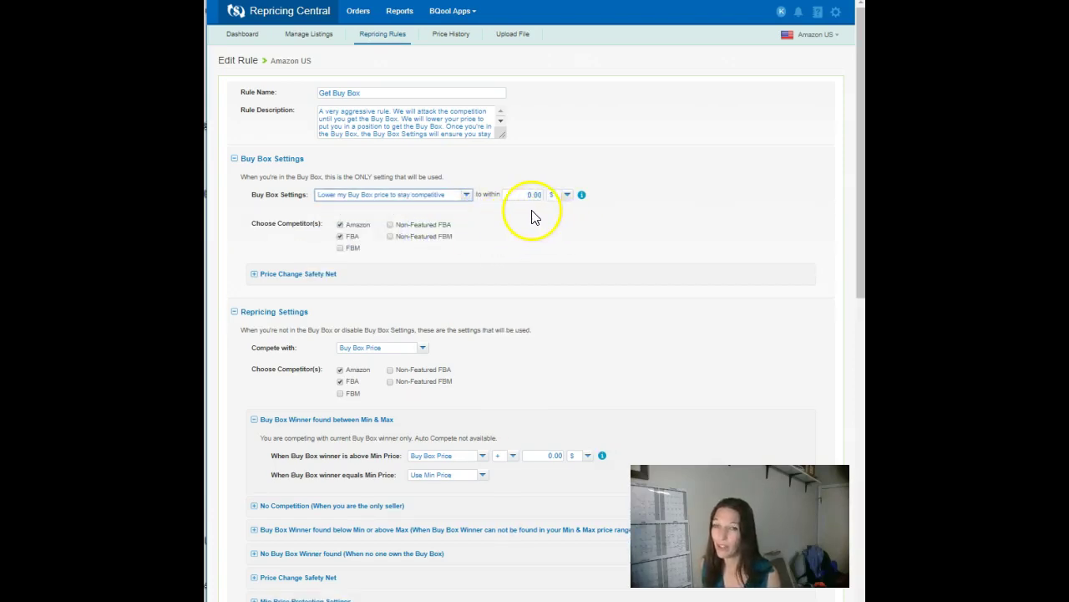
pyautogui.click(466, 195)
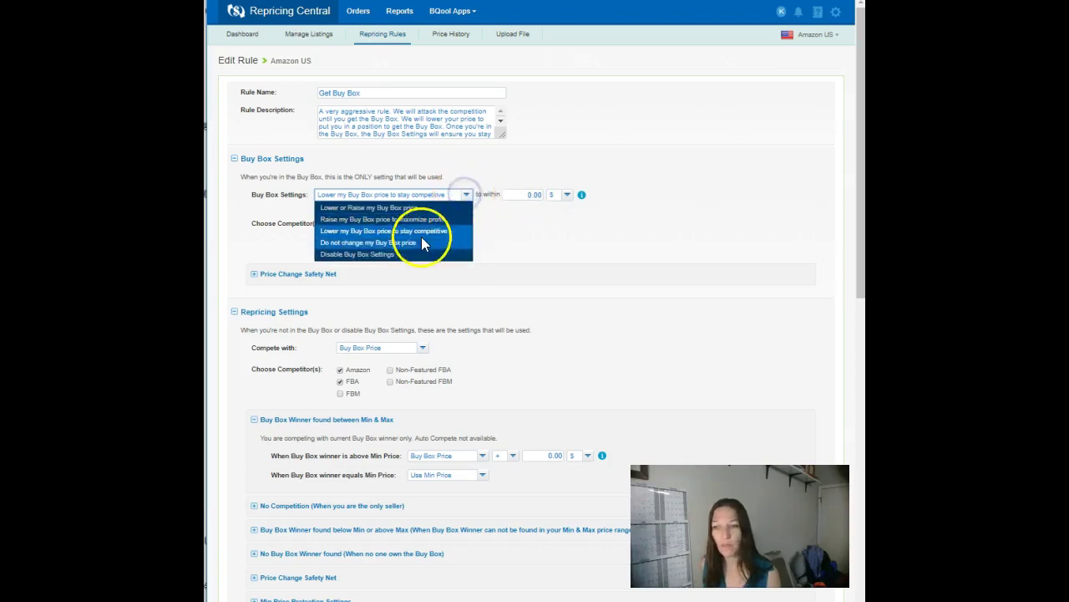
pyautogui.click(412, 252)
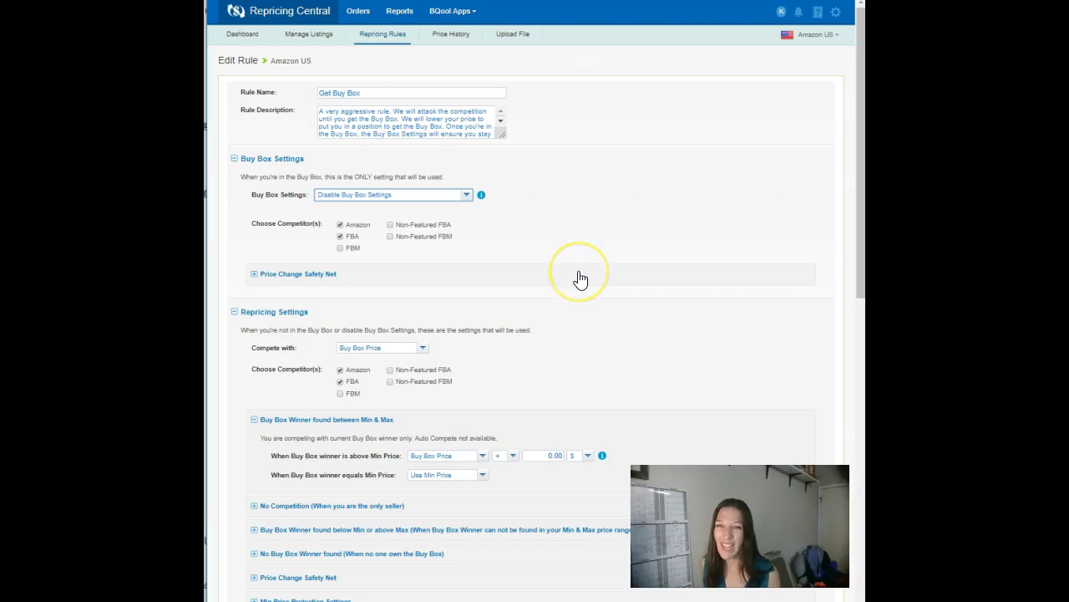
# - Compete with Buy Box Price against Amazon and FBA, enabling FBA vs Amazon and FBA vs FBA
pyautogui.click(599, 279)
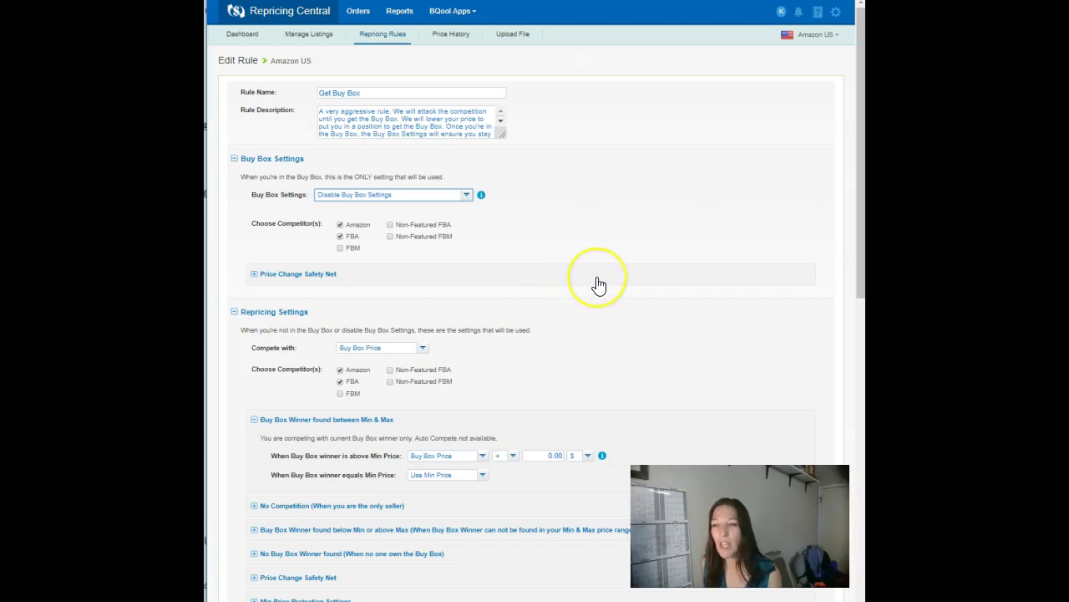
pyautogui.click(588, 279)
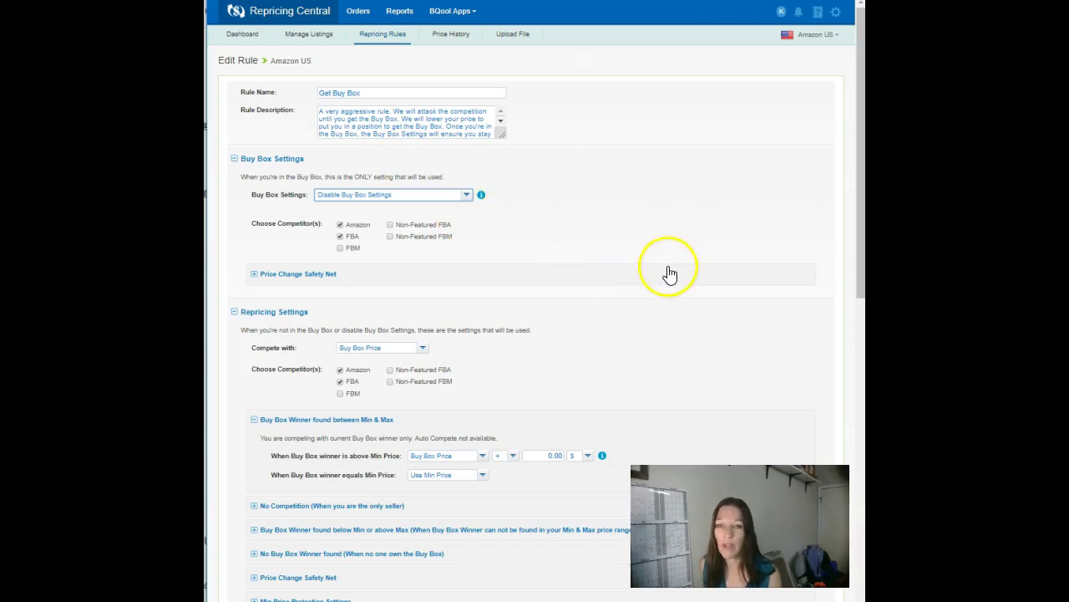
pyautogui.scroll(-3, 671, 284)
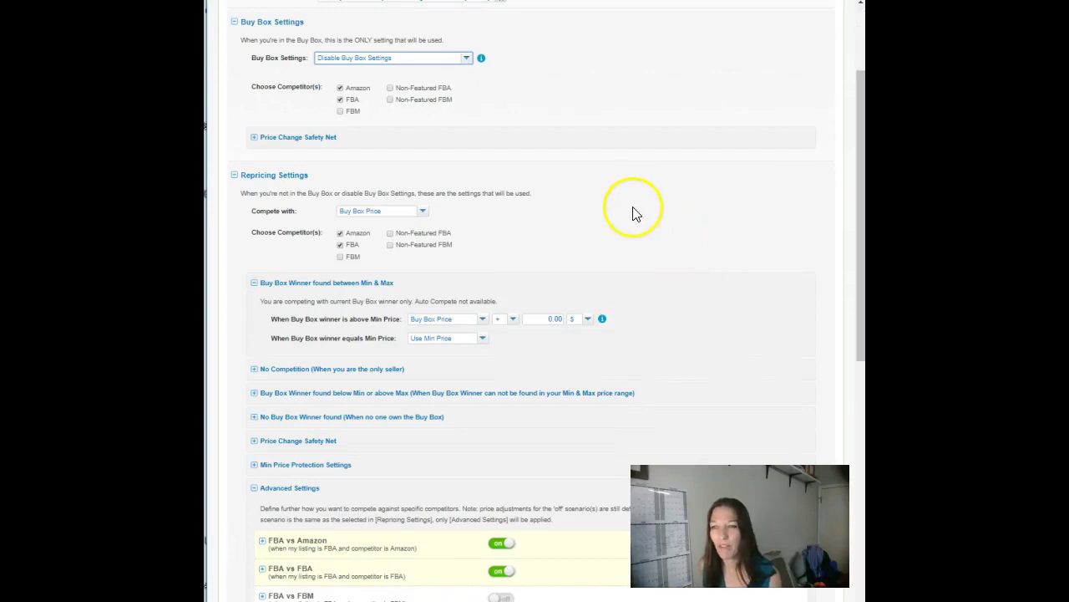
pyautogui.scroll(1, 651, 199)
pyautogui.scroll(1, 654, 201)
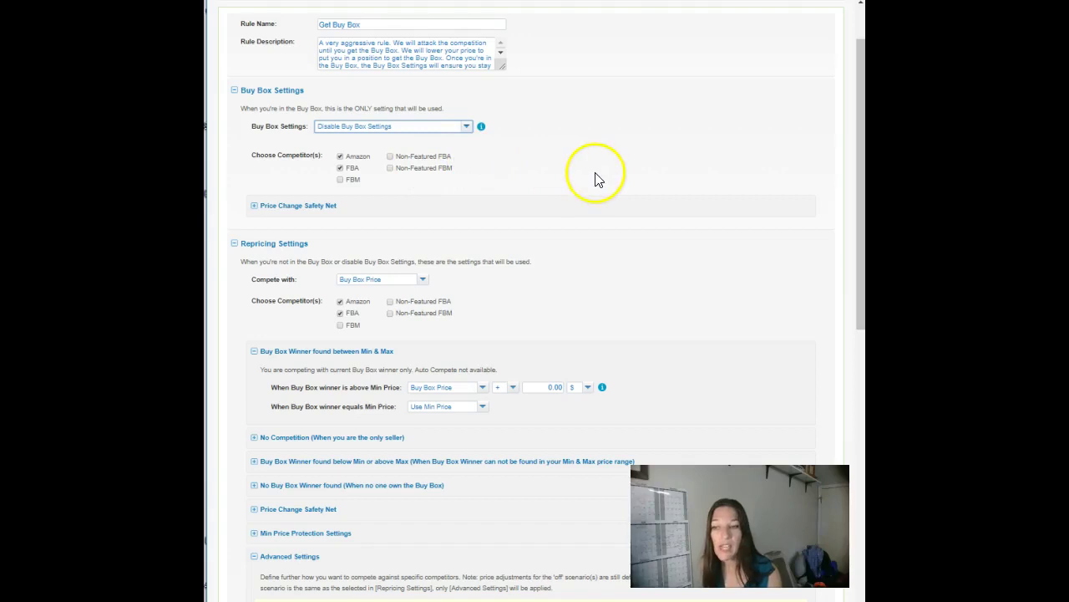
pyautogui.scroll(-3, 596, 177)
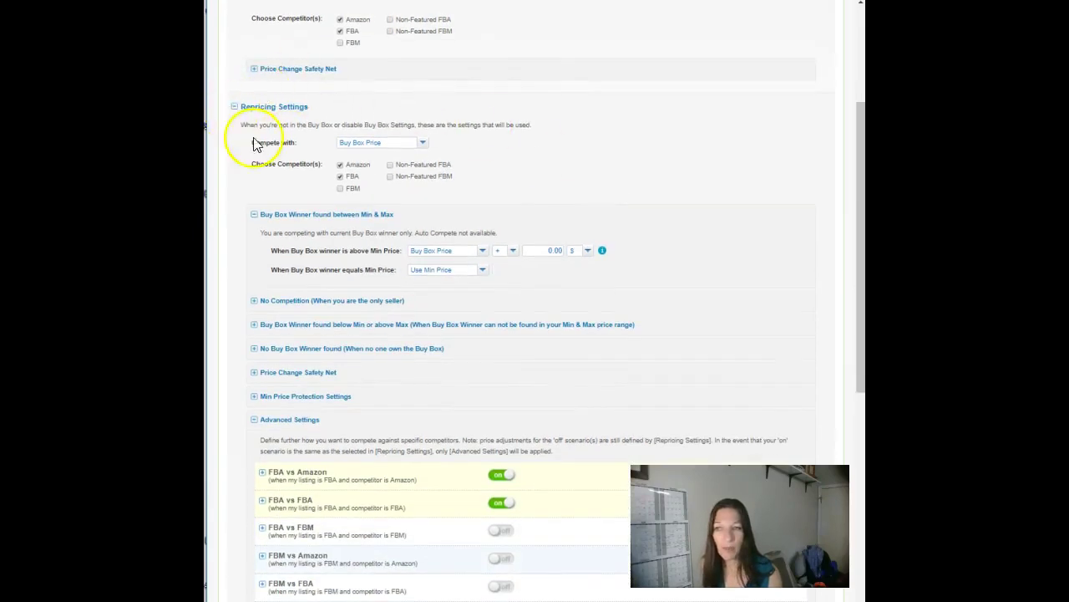
pyautogui.scroll(-4, 497, 367)
pyautogui.scroll(-1, 497, 368)
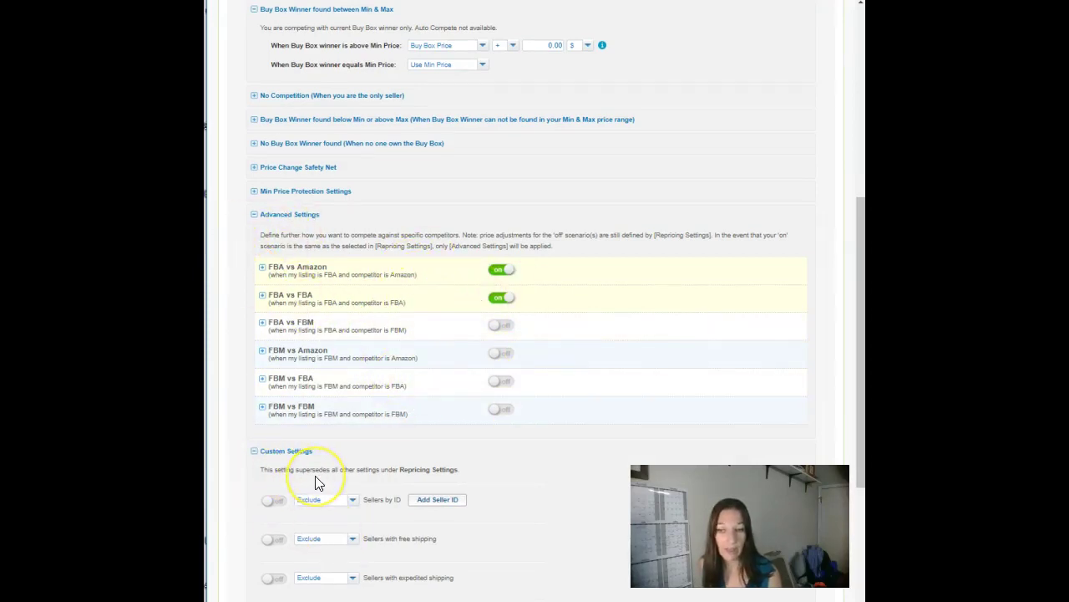
pyautogui.scroll(3, 351, 477)
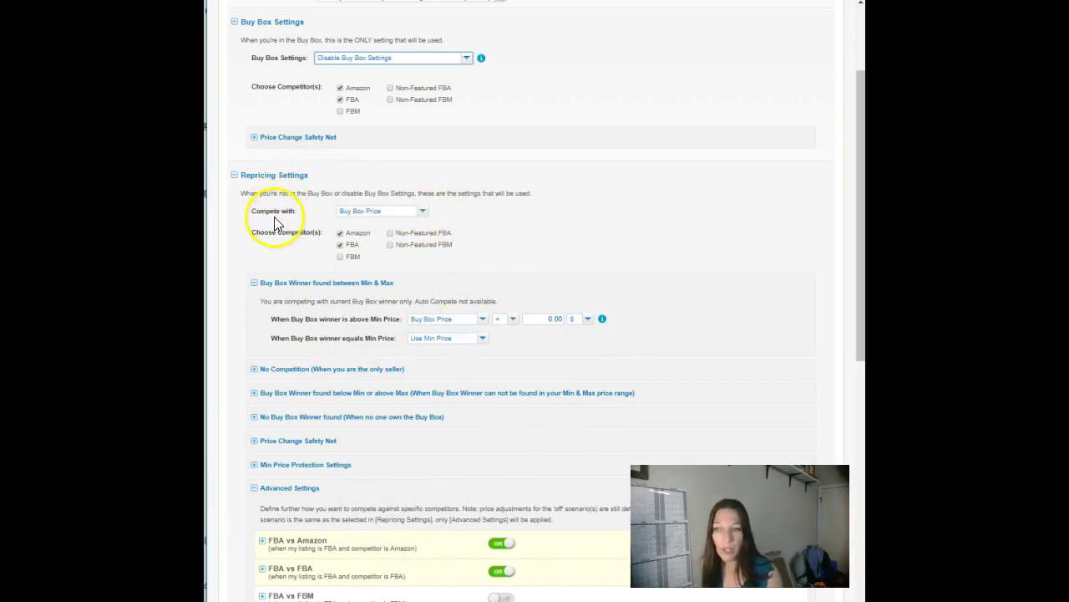
pyautogui.click(424, 213)
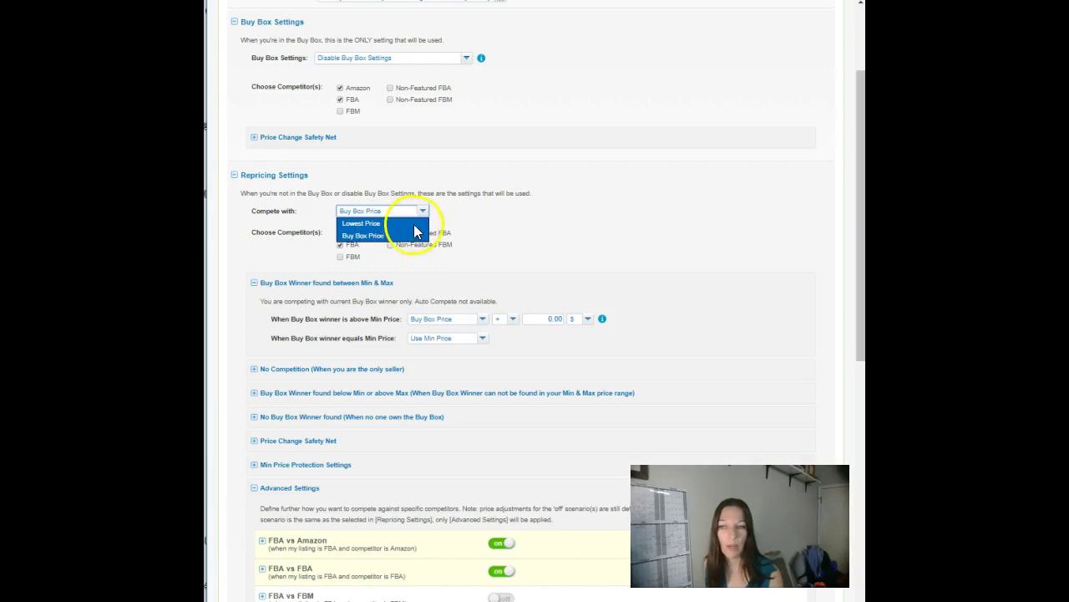
pyautogui.click(461, 222)
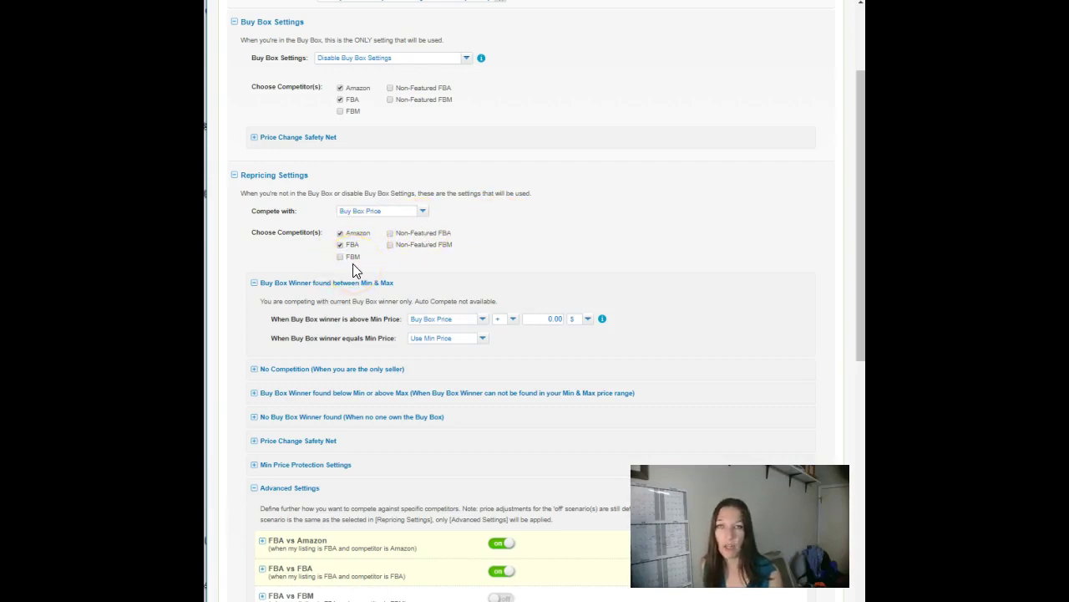
pyautogui.click(454, 262)
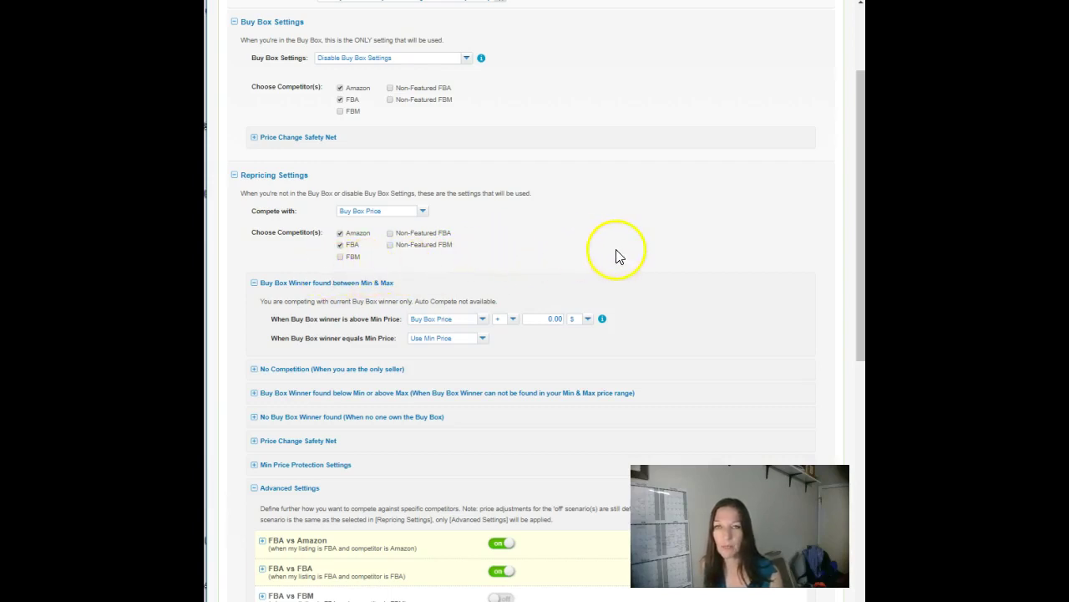
pyautogui.scroll(-2, 619, 251)
pyautogui.scroll(1, 656, 250)
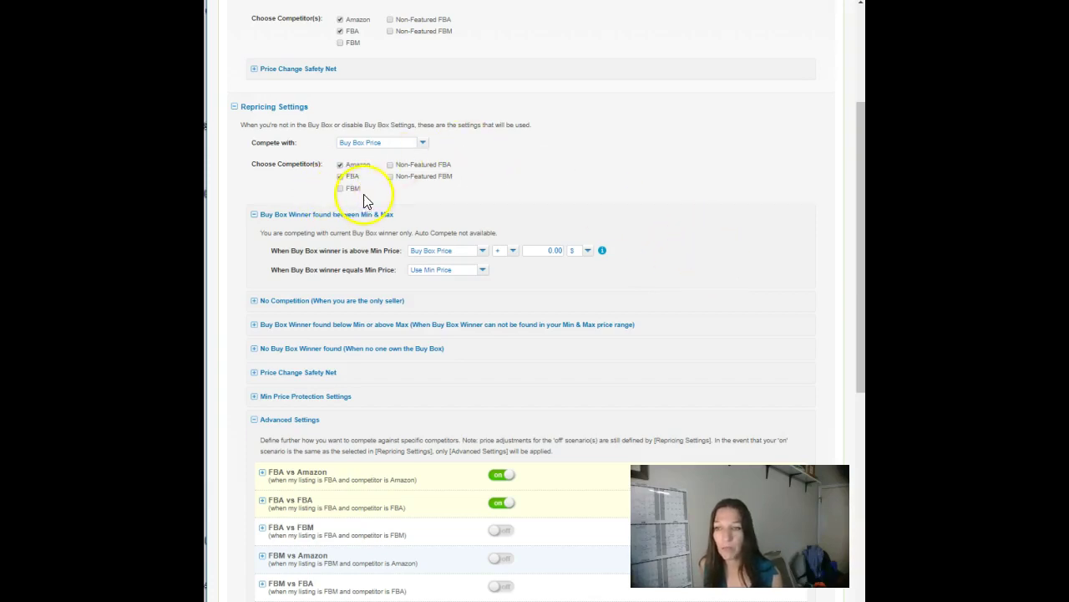
pyautogui.scroll(-1, 501, 205)
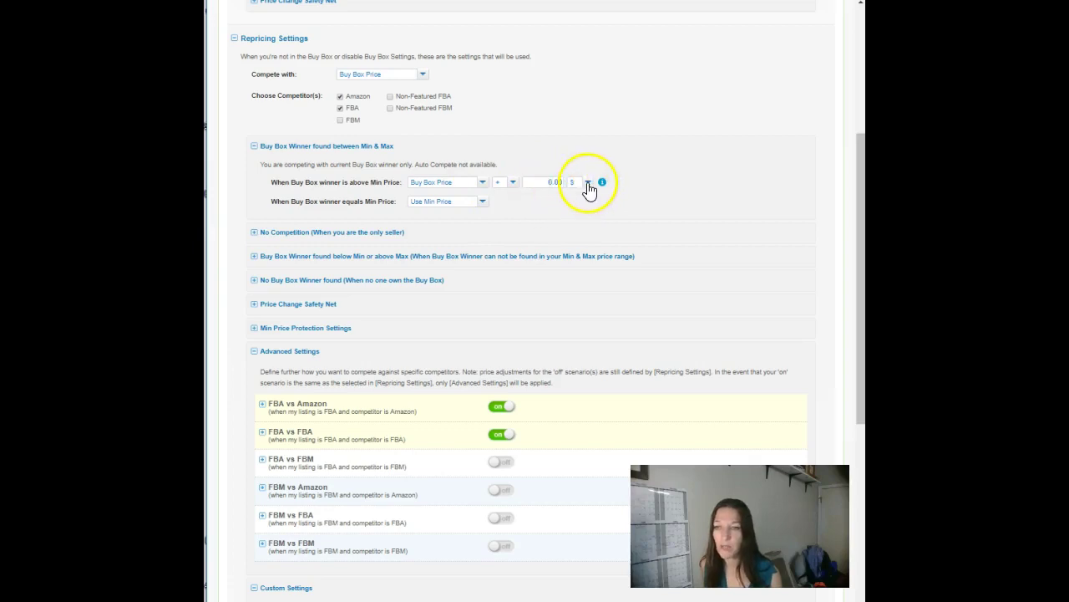
# - Keep the winner adjustment in $ and expand No Competition, showing Max Price minus 20.00 %
pyautogui.click(588, 183)
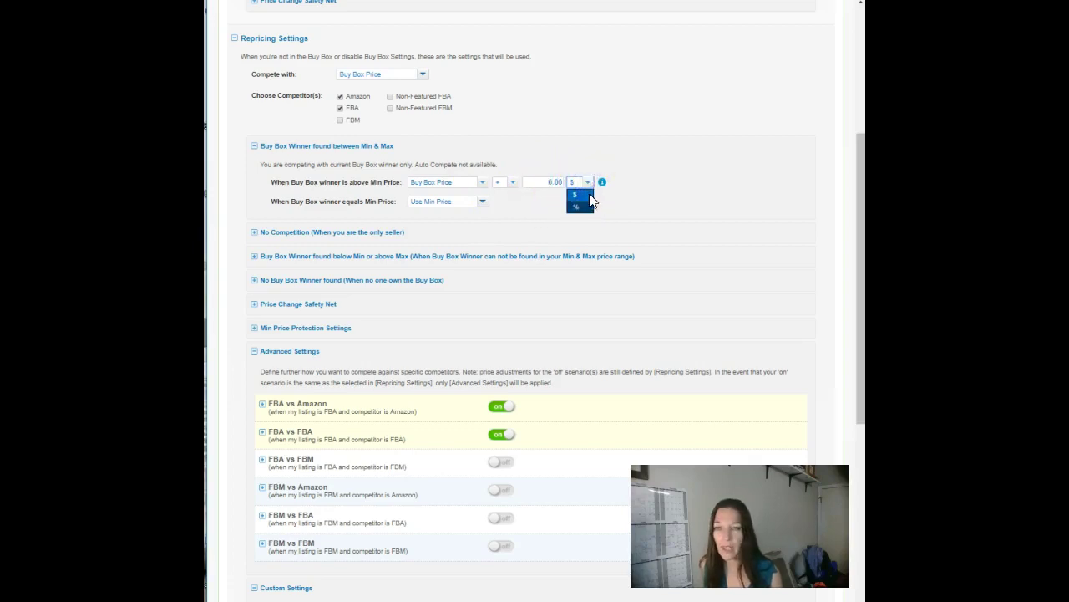
pyautogui.click(578, 196)
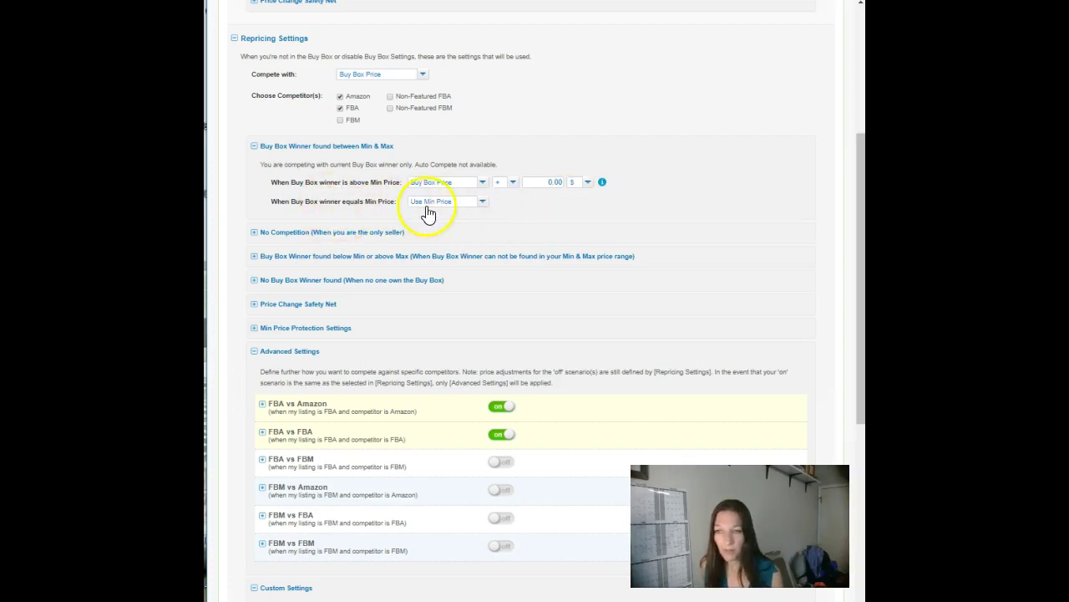
pyautogui.click(493, 204)
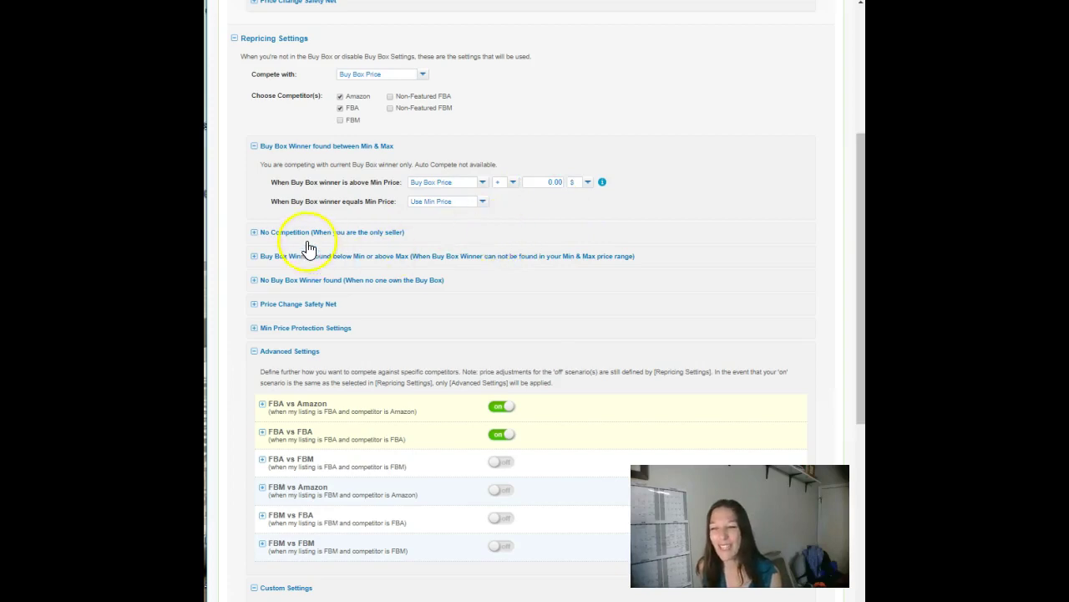
pyautogui.click(255, 235)
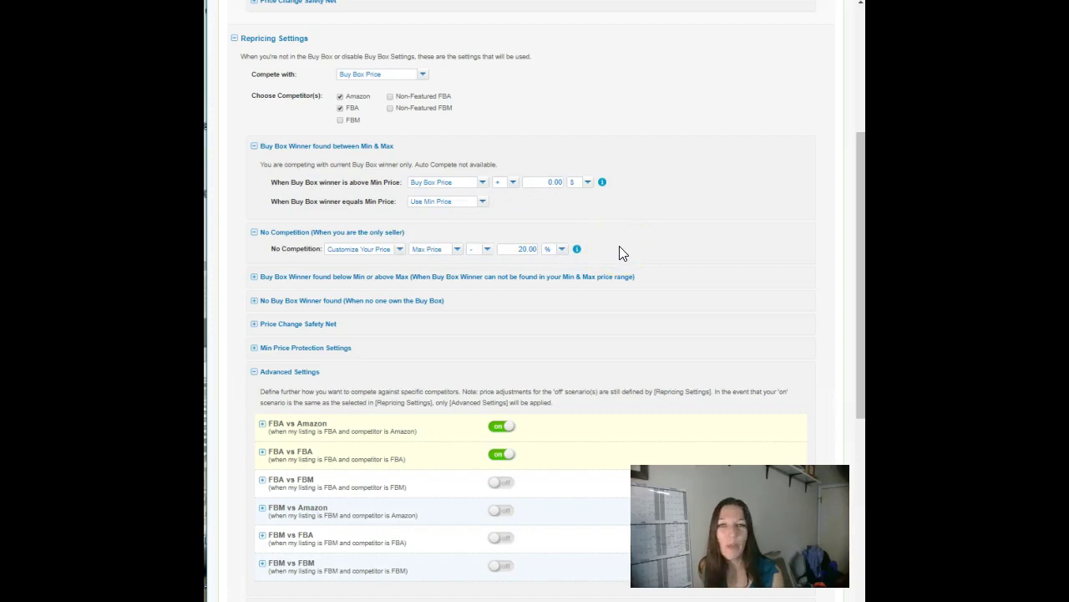
pyautogui.click(562, 263)
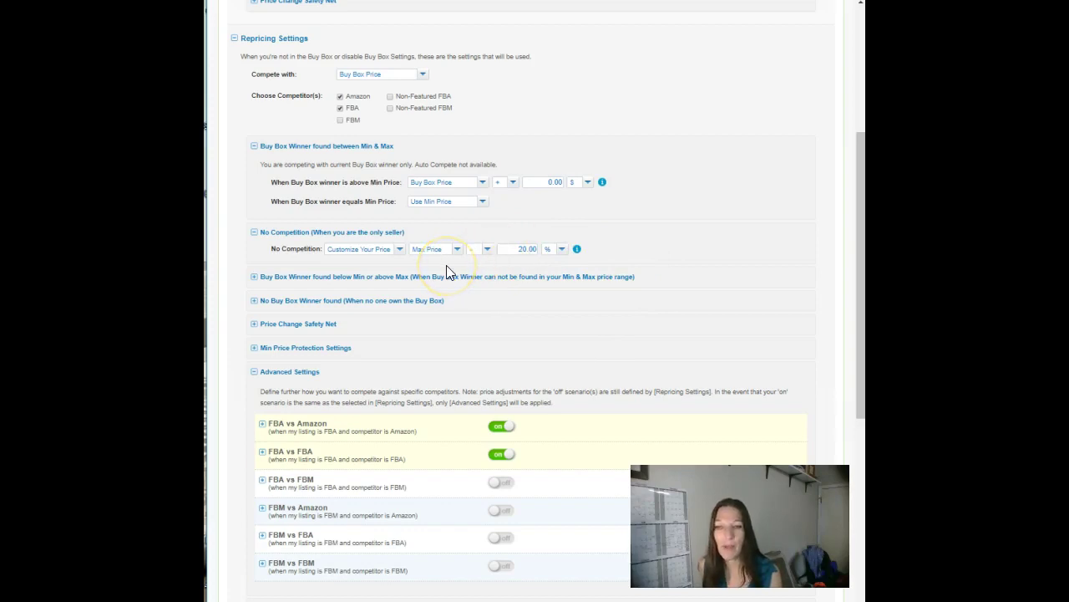
pyautogui.scroll(-2, 446, 272)
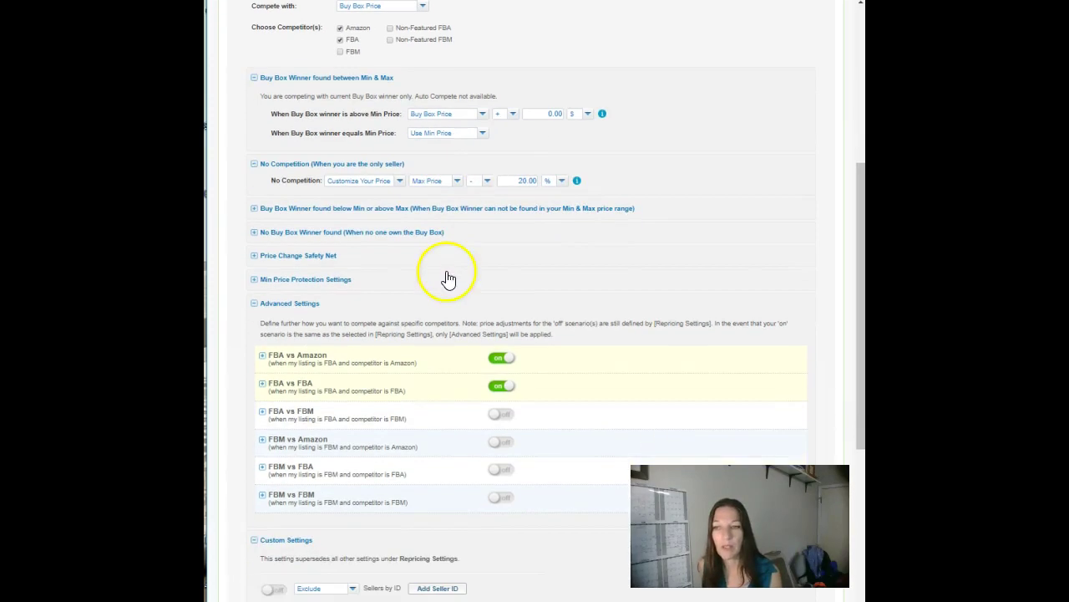
# - Expand the below-Min/above-Max winner rules, showing Min Price + 0.00 % and Max Price − 0.00 %
pyautogui.click(327, 210)
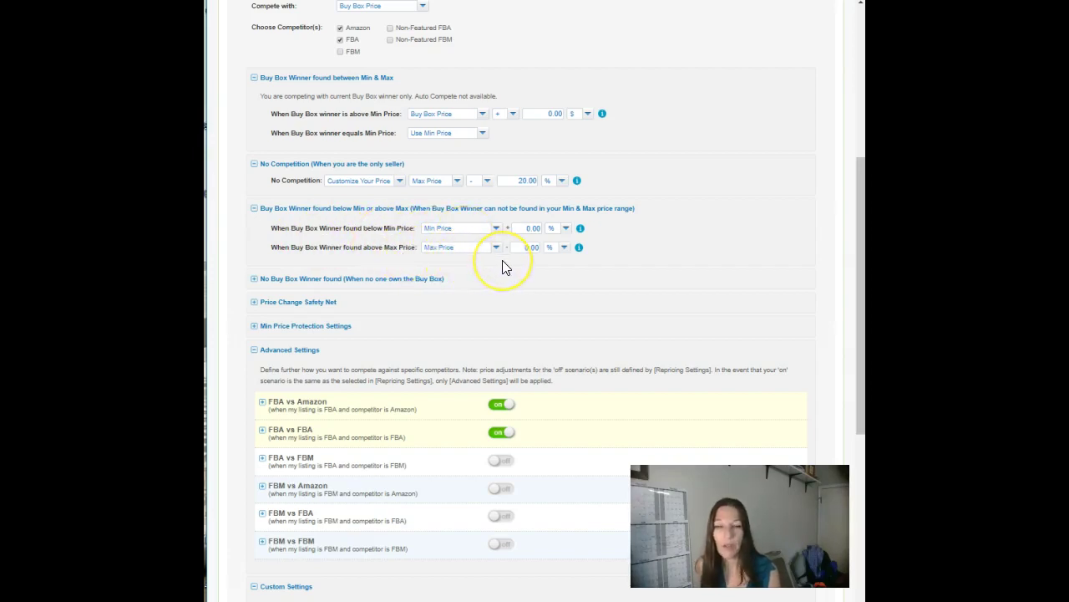
pyautogui.scroll(-1, 502, 266)
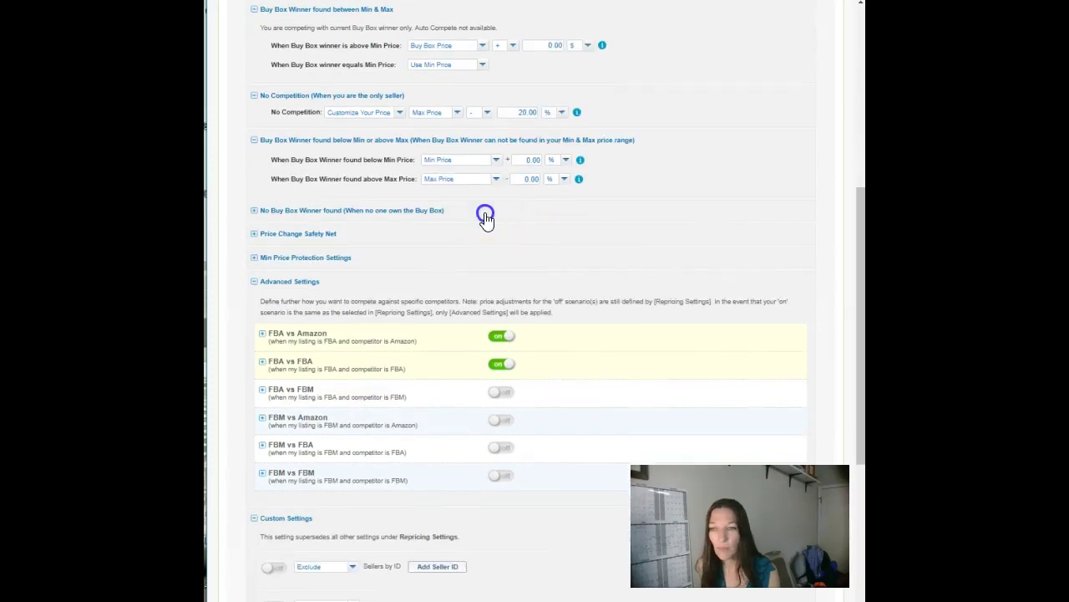
# - Expand the No Buy Box Winner found and Price Change Safety Net sections
pyautogui.click(486, 217)
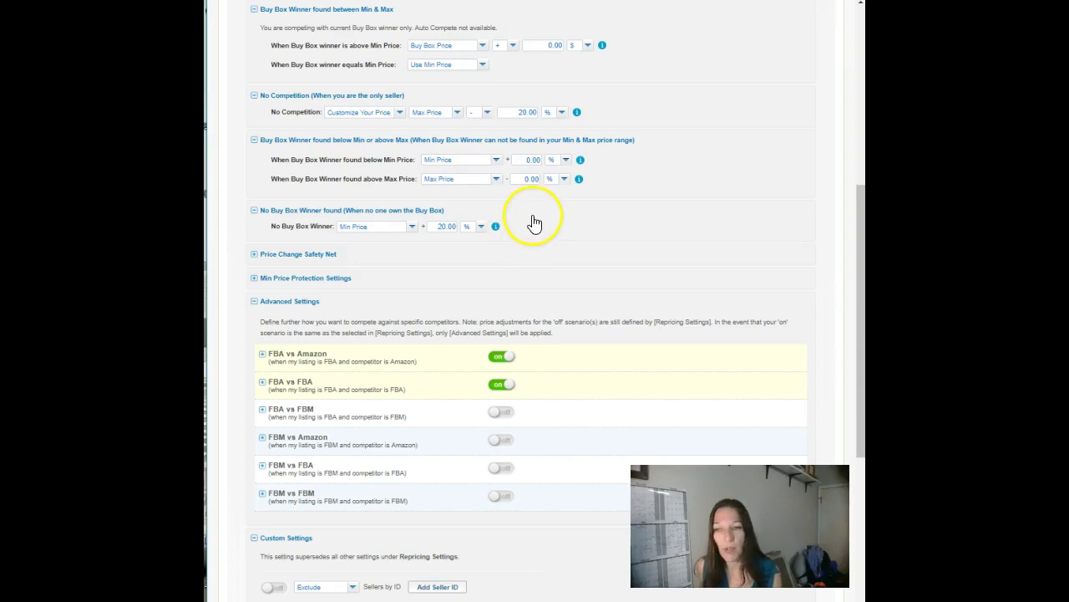
pyautogui.click(321, 256)
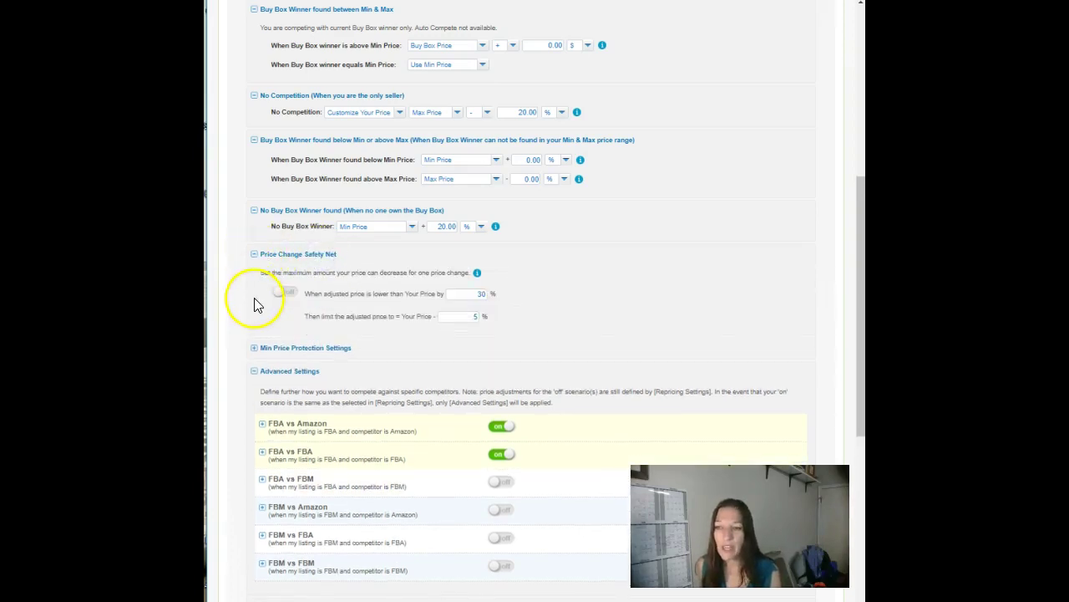
# - Collapse the Price Change Safety Net section, keeping the safety net off
pyautogui.scroll(3, 602, 269)
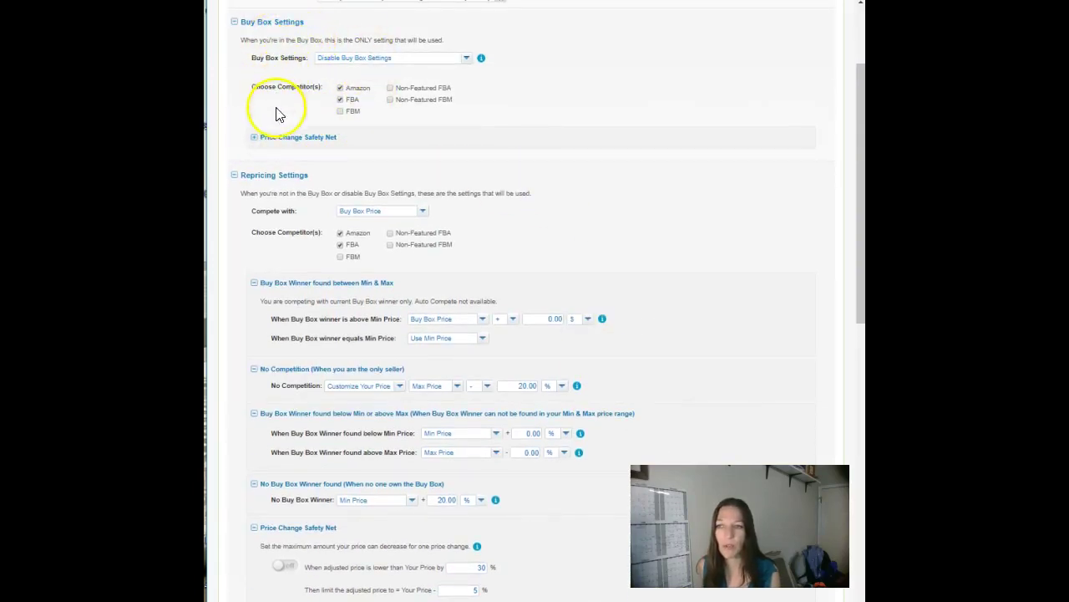
pyautogui.scroll(-2, 455, 146)
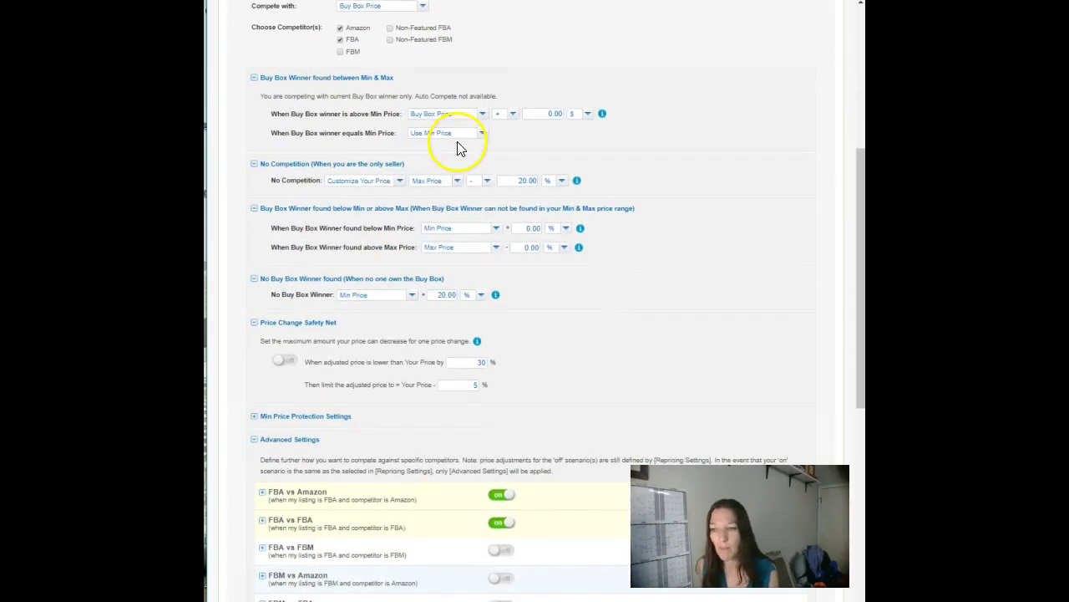
pyautogui.scroll(-1, 458, 146)
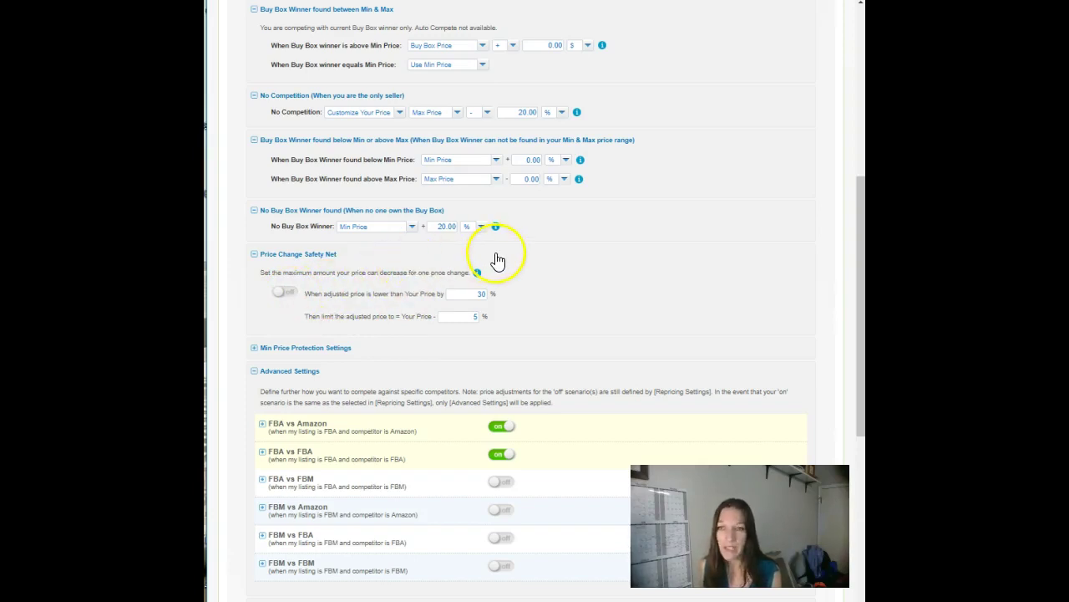
pyautogui.click(424, 254)
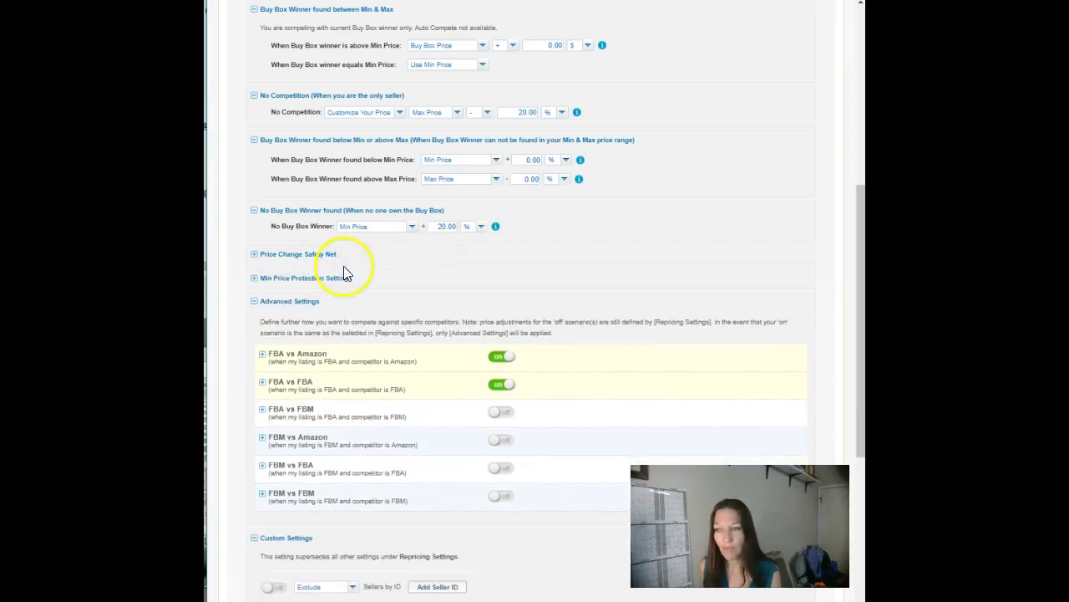
pyautogui.click(365, 278)
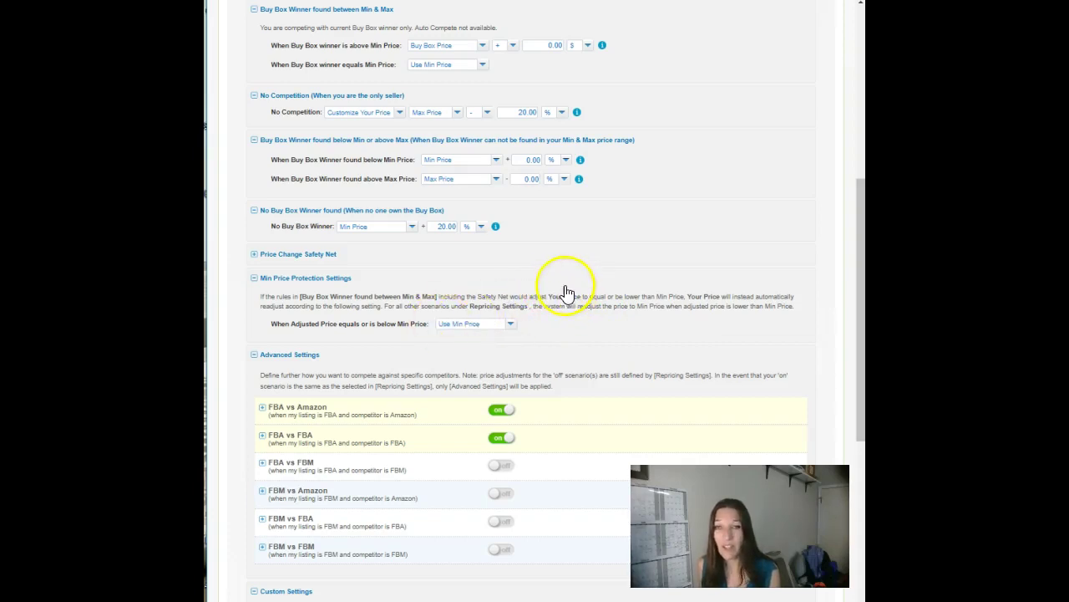
pyautogui.click(563, 284)
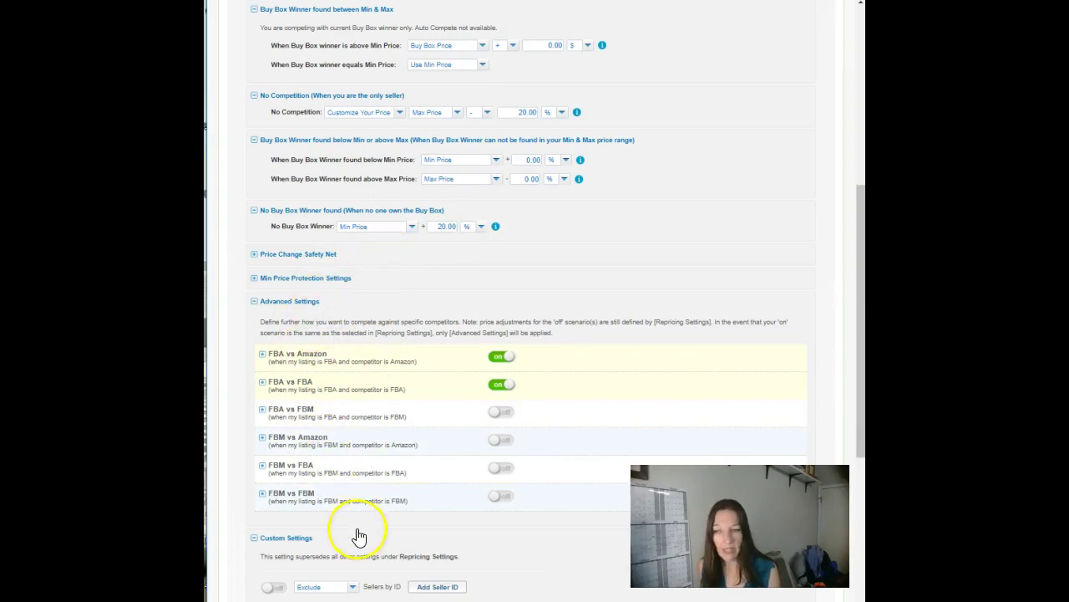
# - Set FBA vs Amazon to Buy Box Price − 1.00 $ and expand the FBA vs FBA details
pyautogui.scroll(-3, 399, 406)
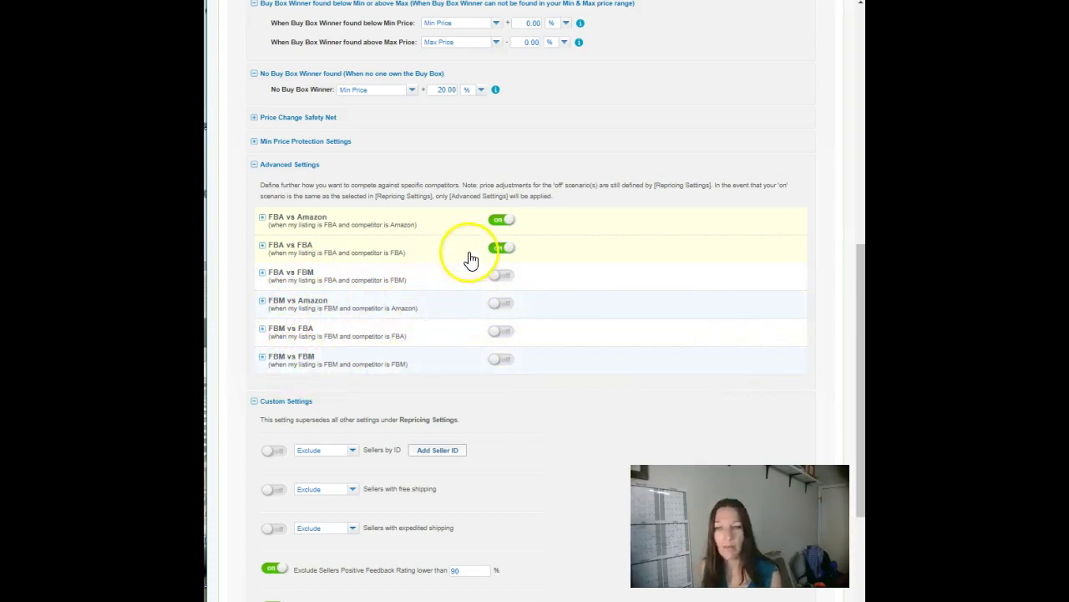
pyautogui.click(437, 231)
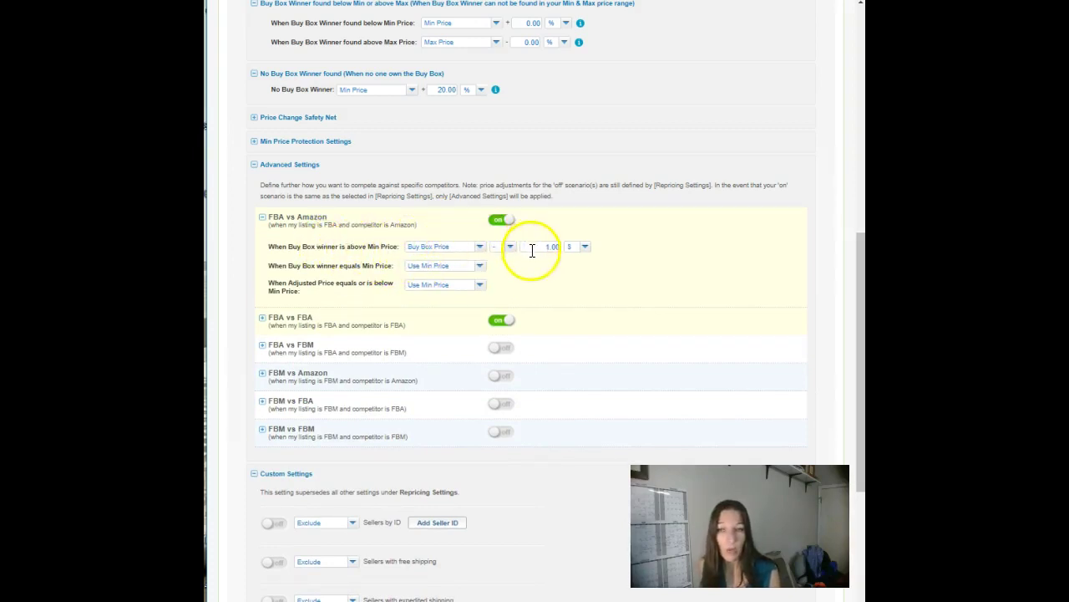
pyautogui.click(578, 268)
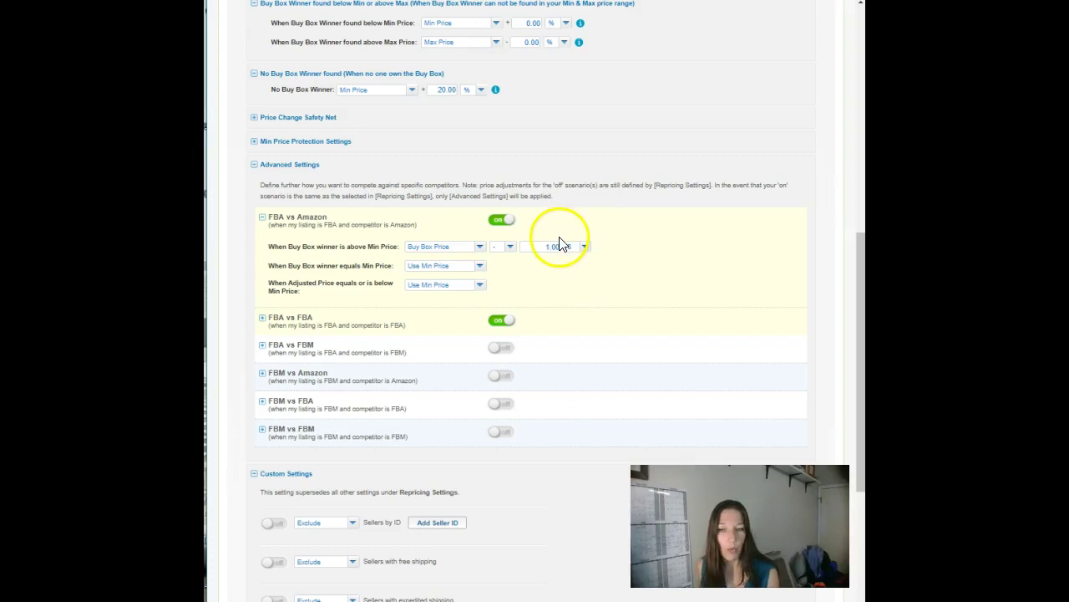
pyautogui.click(607, 254)
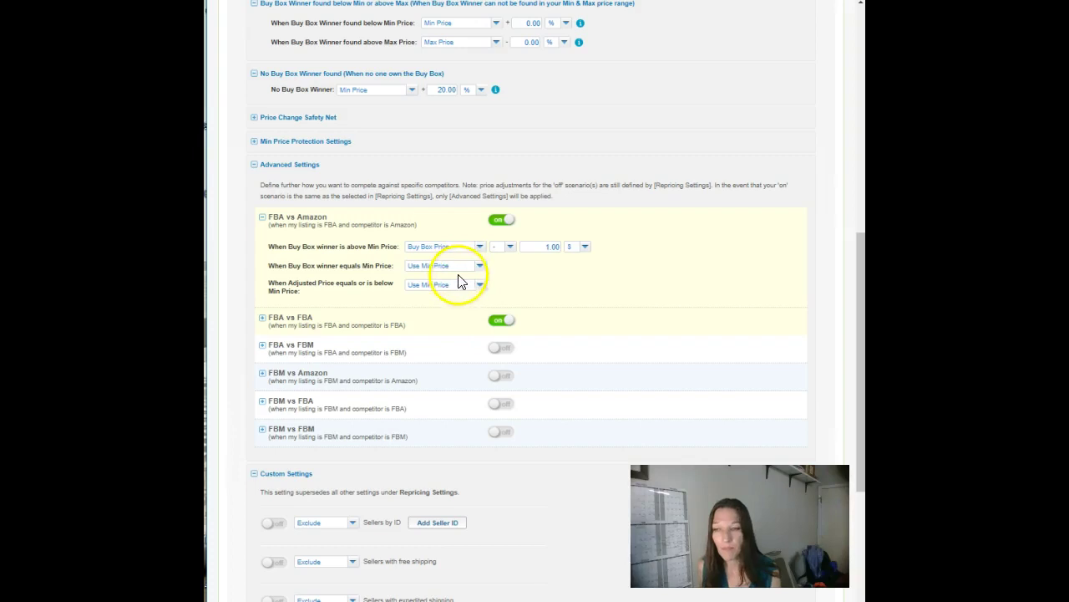
pyautogui.click(359, 324)
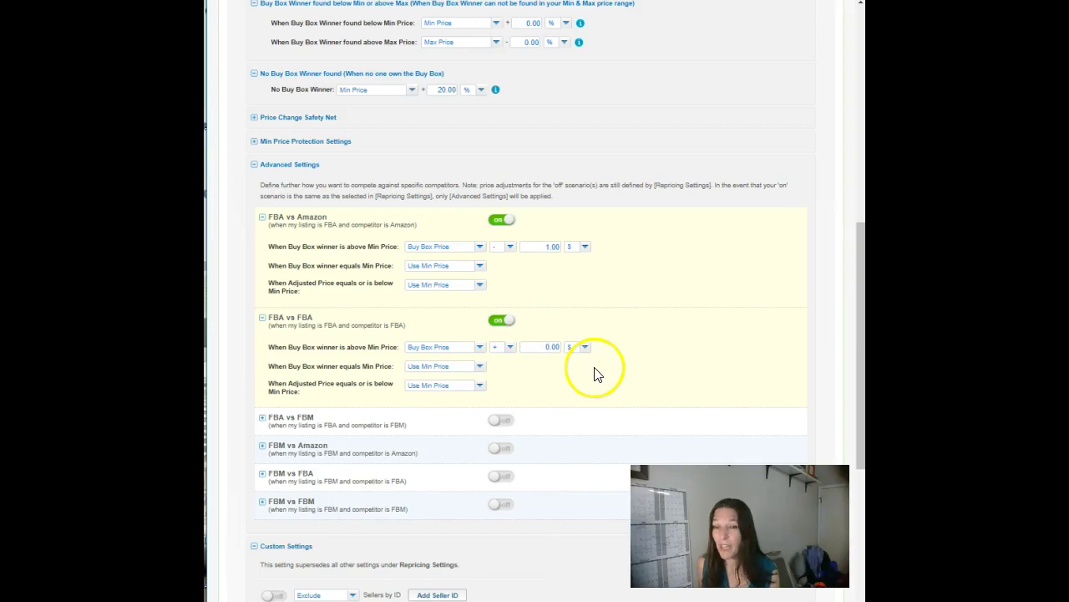
# - Keep FBA vs FBA at + 0.00 $ and expand FBA vs FBM, showing Buy Box Price + 4.00 $
pyautogui.click(587, 349)
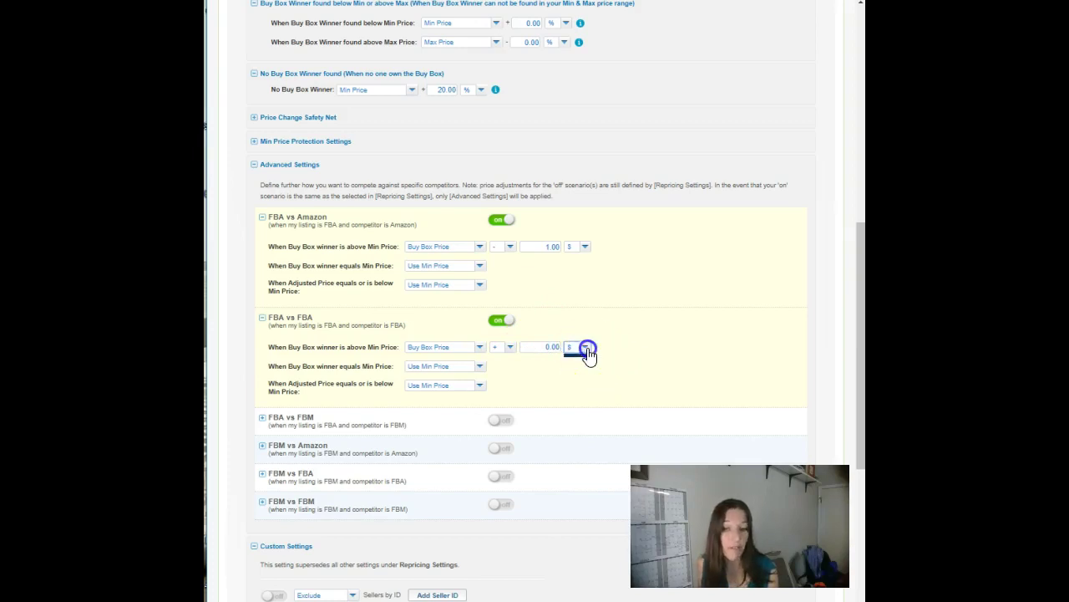
pyautogui.click(611, 348)
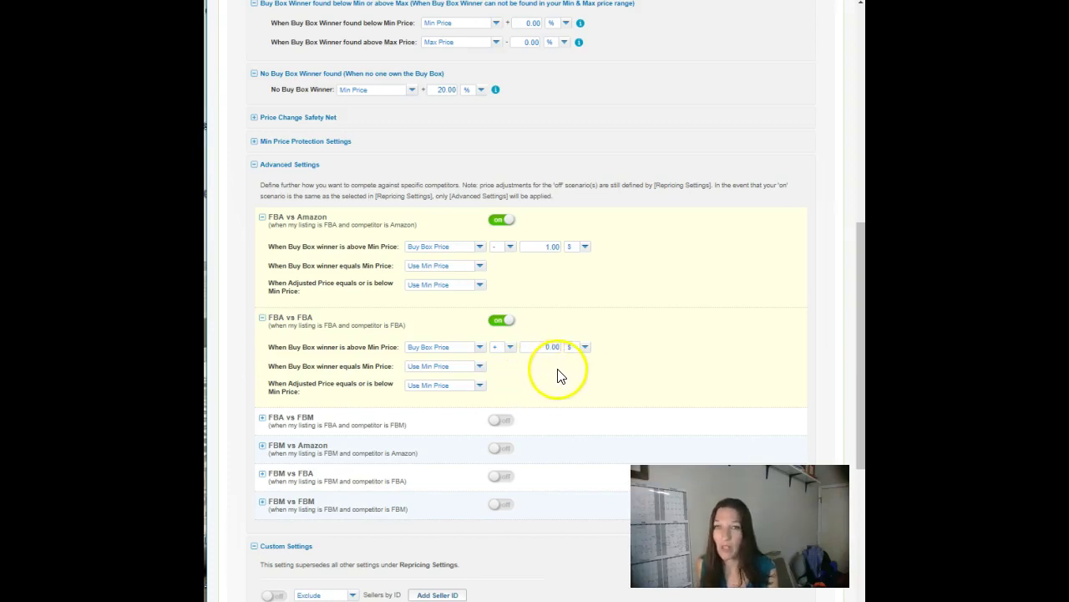
pyautogui.scroll(-1, 547, 370)
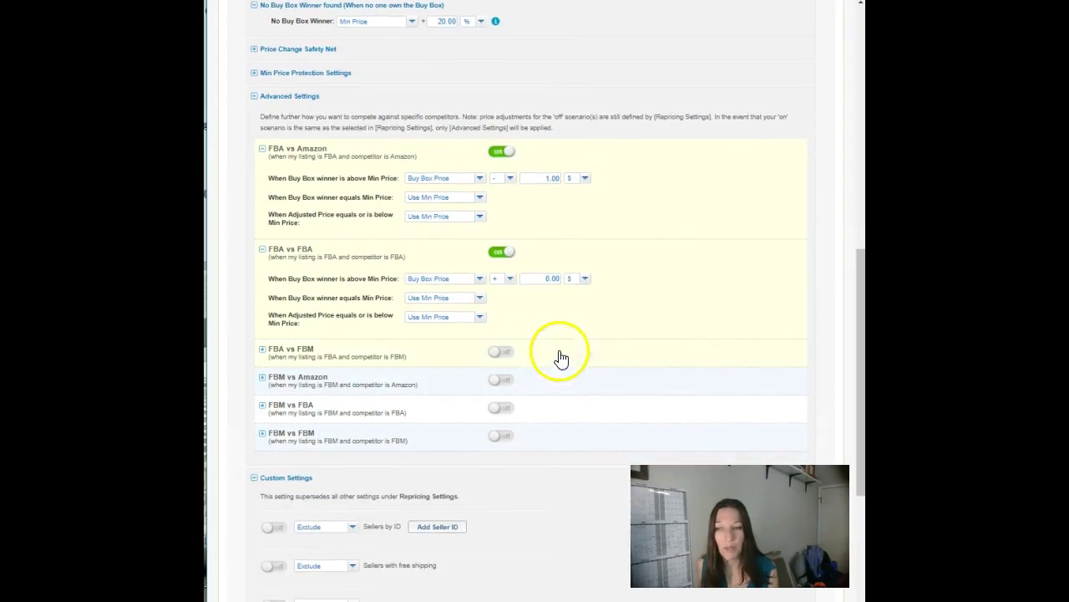
pyautogui.scroll(-1, 488, 327)
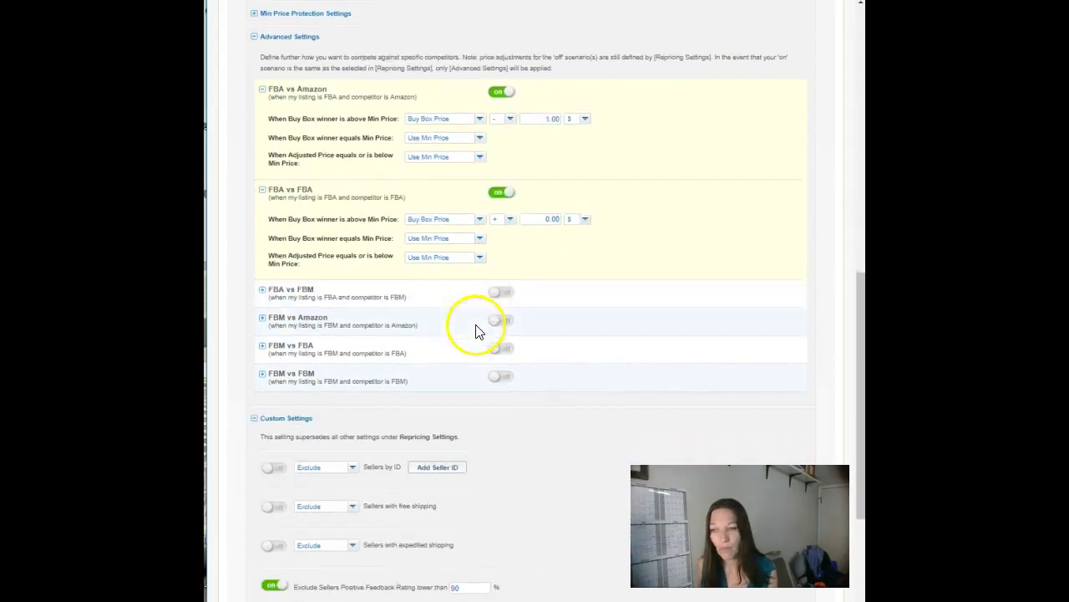
pyautogui.click(401, 290)
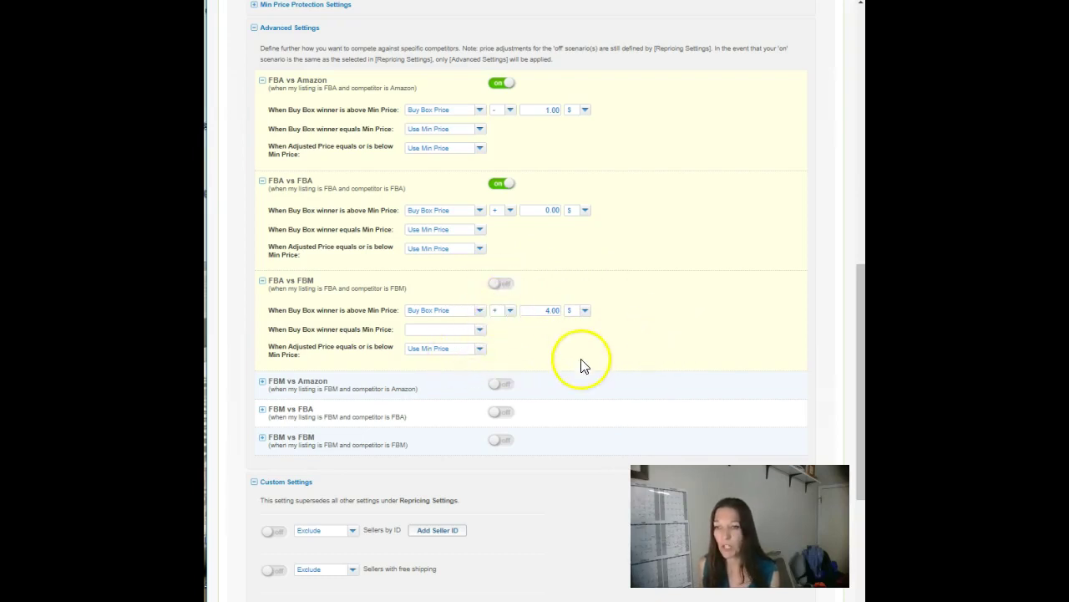
pyautogui.scroll(-5, 580, 363)
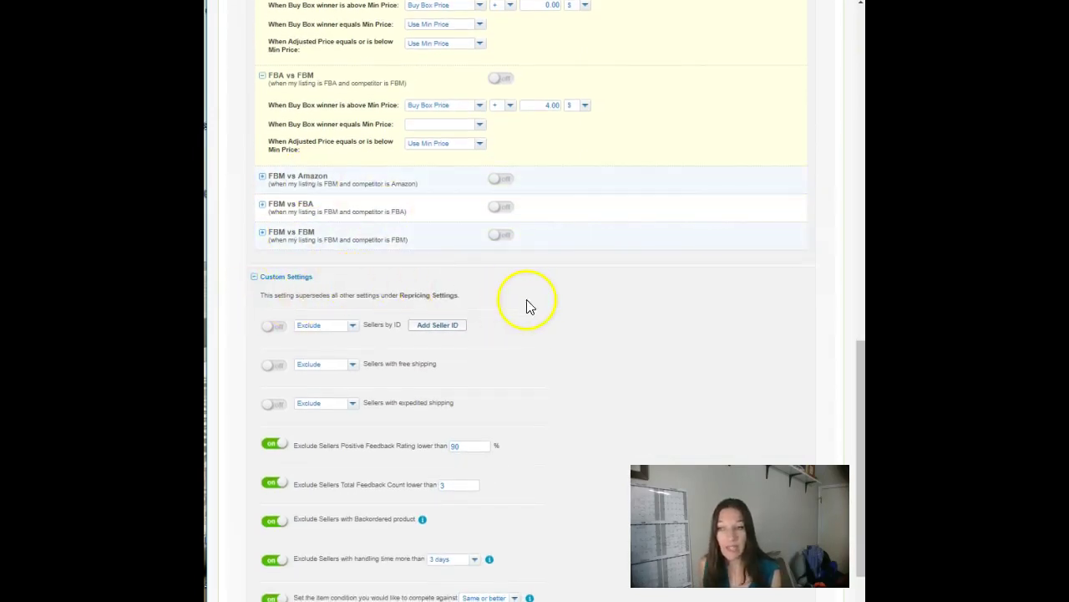
pyautogui.scroll(-2, 534, 305)
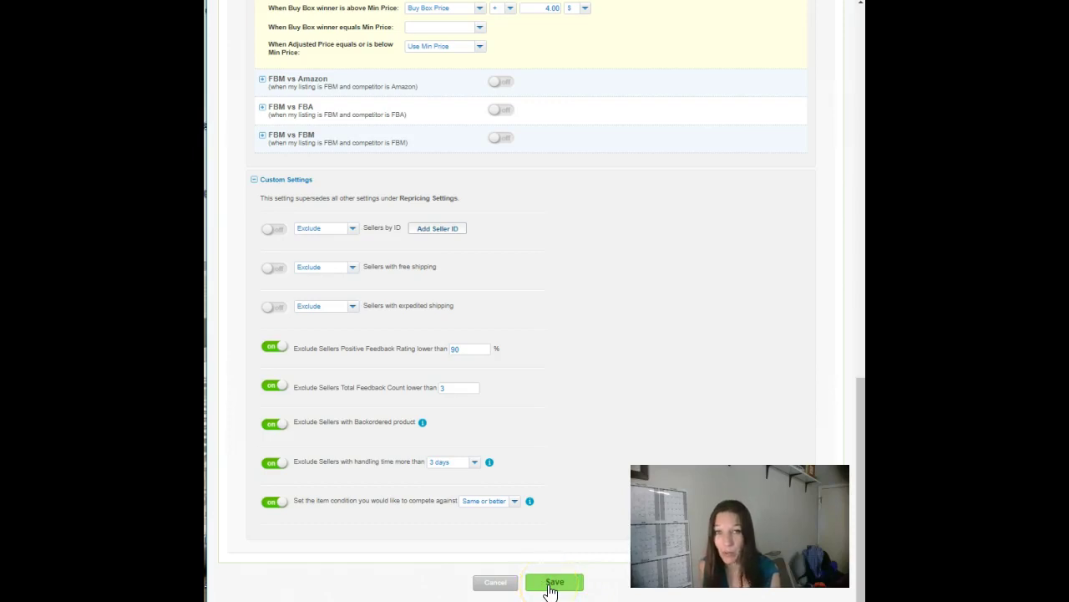
# - Save the Get Buy Box rule with its FBA rules and four custom seller exclusions
pyautogui.click(553, 589)
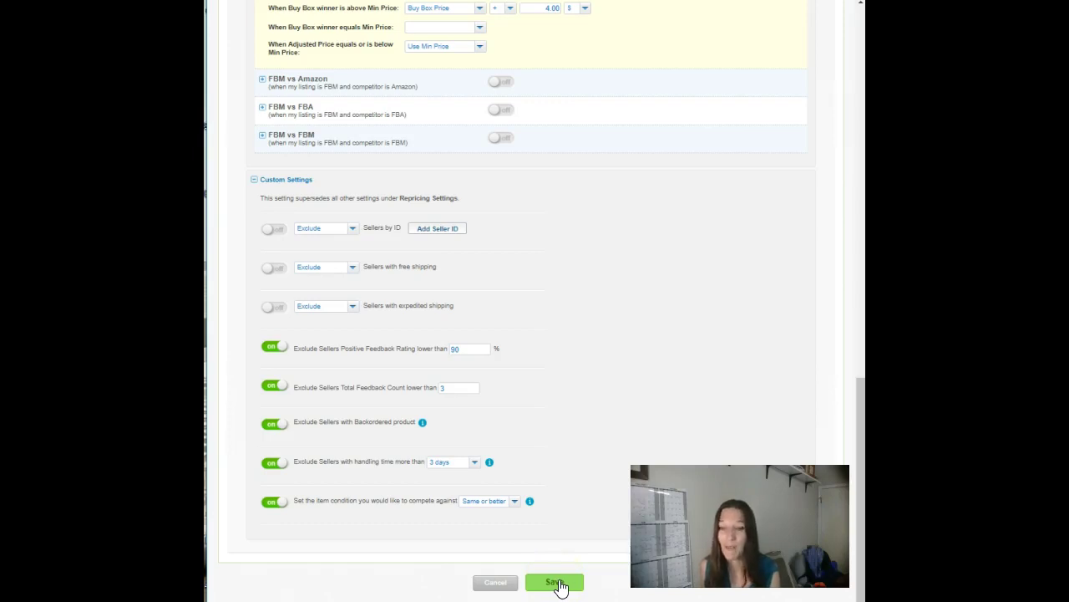
pyautogui.click(555, 583)
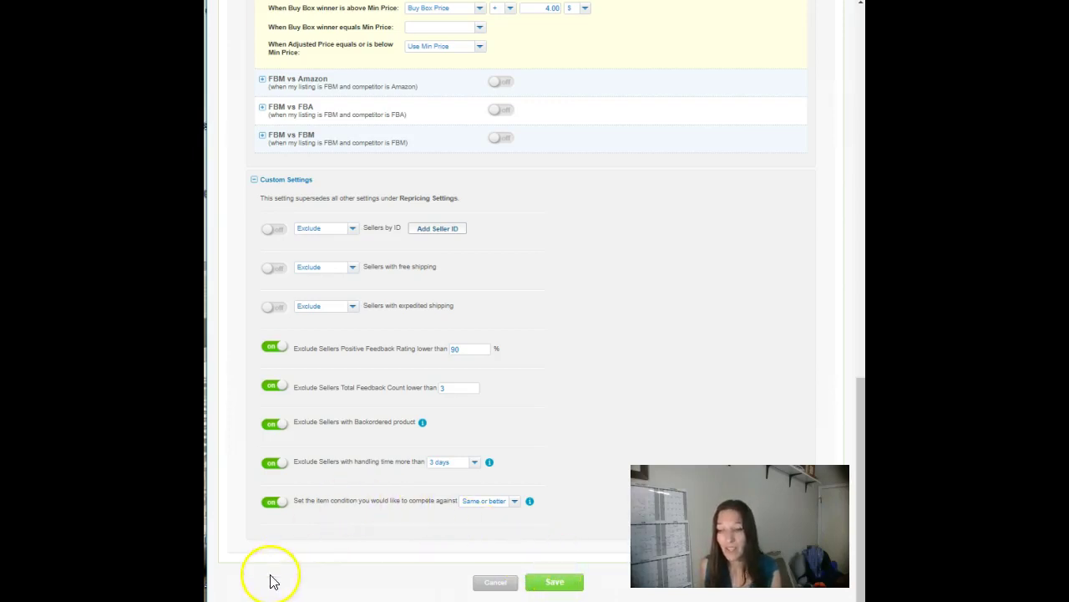